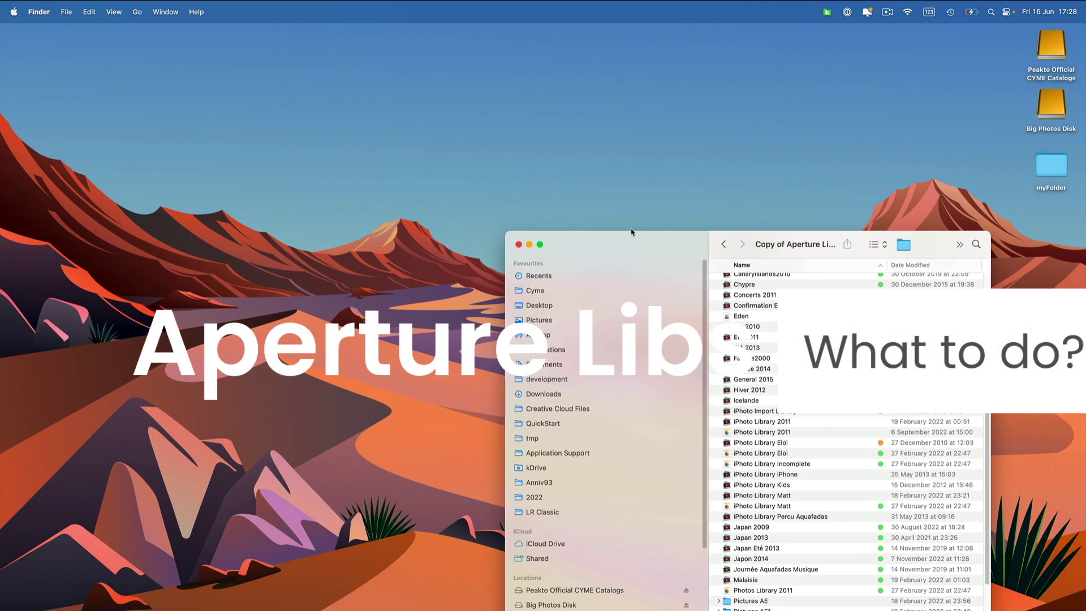
# Step: Move the Copy of Aperture Libs (2016) Finder window up-left, enlarge it, and scroll to the top
pyautogui.moveTo(631, 232); pyautogui.dragTo(290, 59)
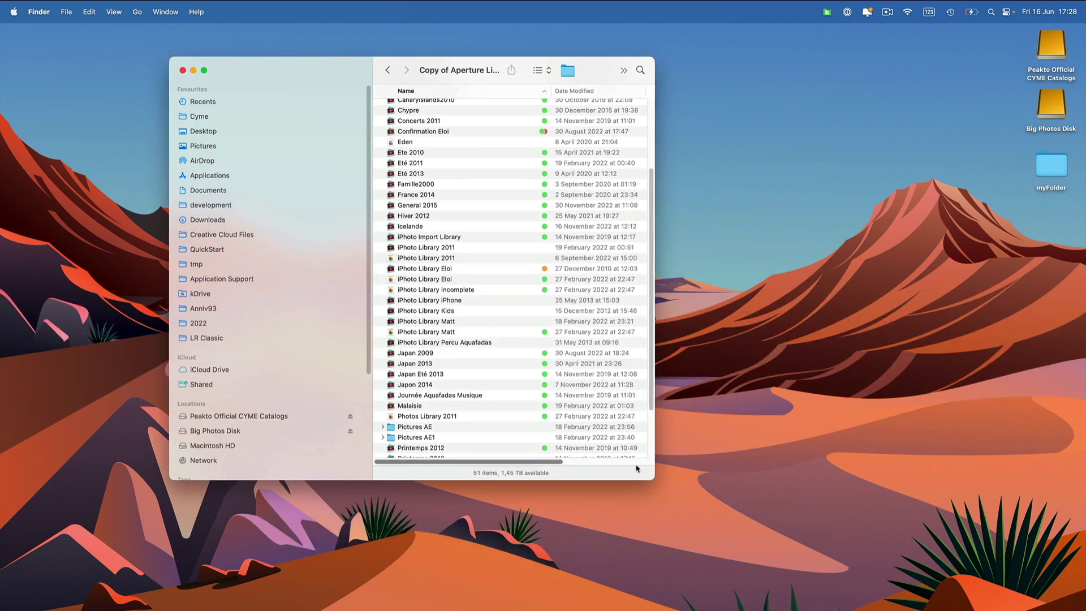
pyautogui.moveTo(653, 478); pyautogui.dragTo(767, 565)
pyautogui.scroll(5, 568, 311)
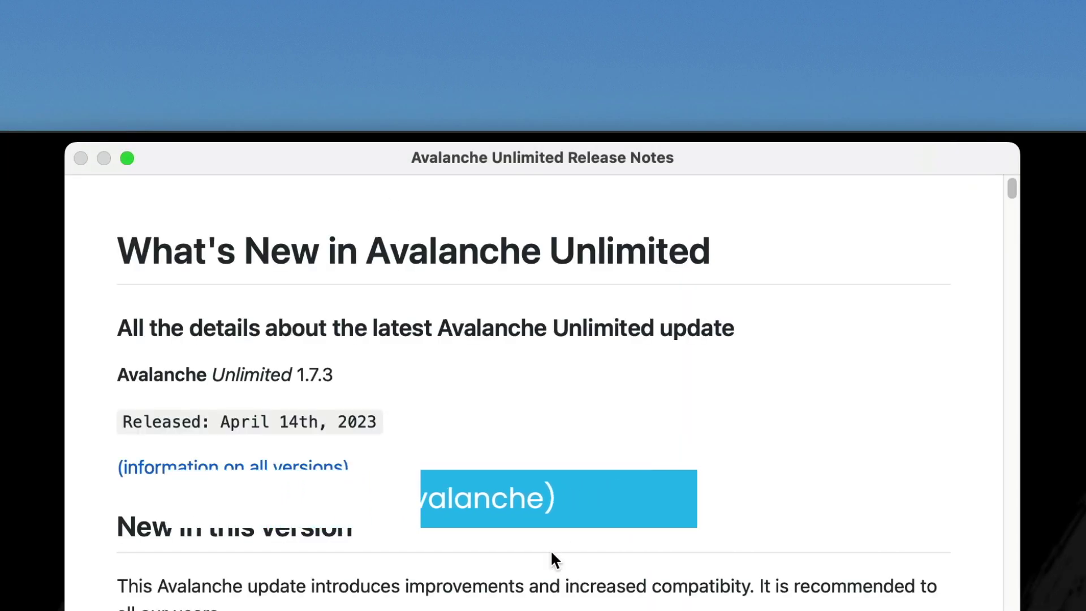
# Step: Close the release notes and drop Best Images Aperture Library from #REFERENCE CATALOGS onto Avalanche
pyautogui.click(754, 402)
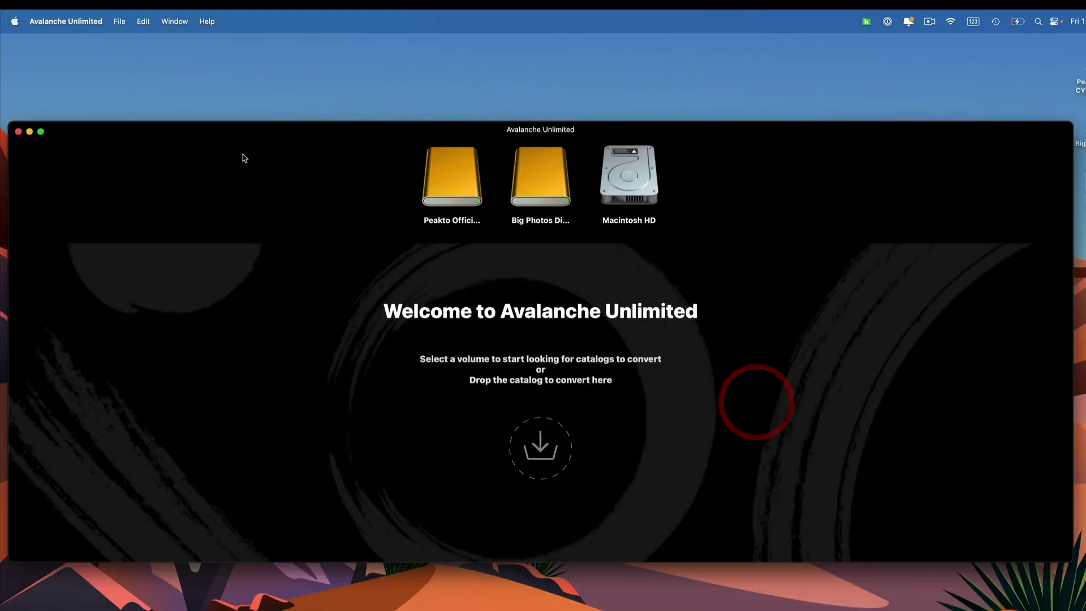
pyautogui.moveTo(198, 131); pyautogui.dragTo(206, 138)
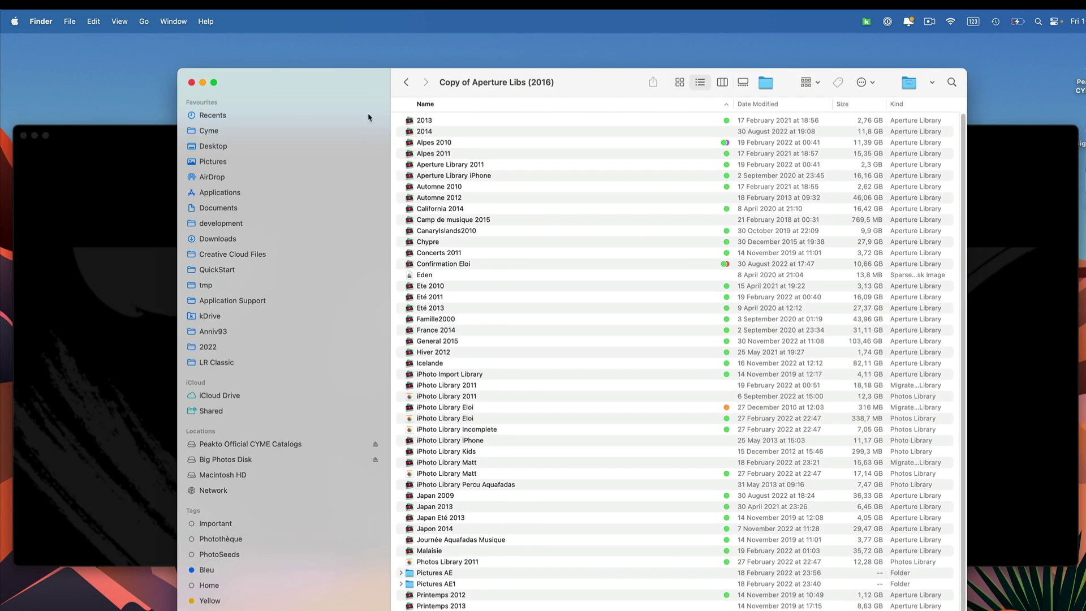
pyautogui.click(257, 458)
pyautogui.click(249, 443)
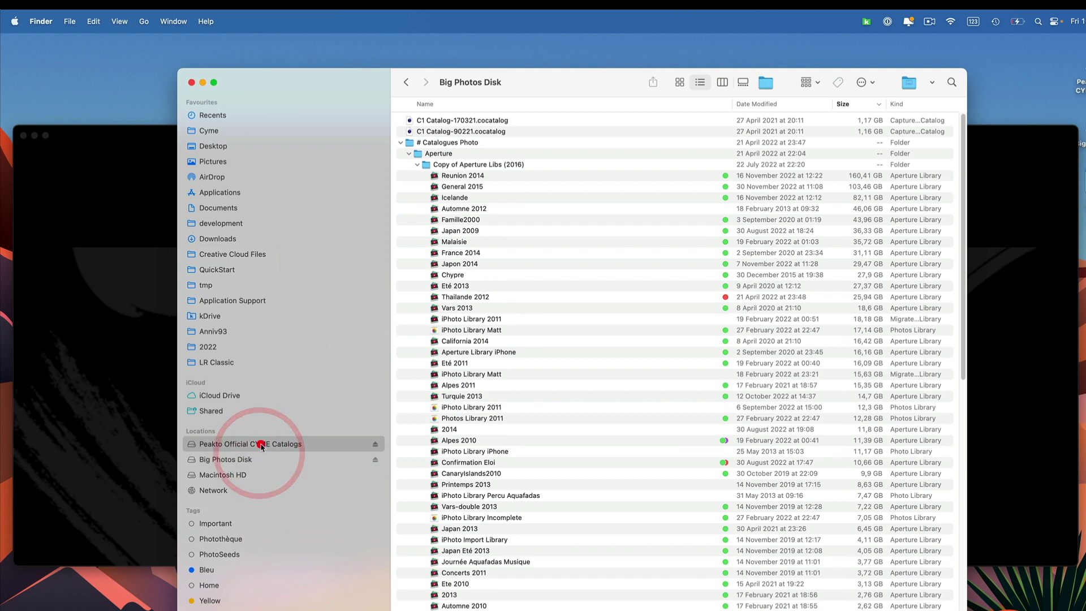
pyautogui.doubleClick(458, 213)
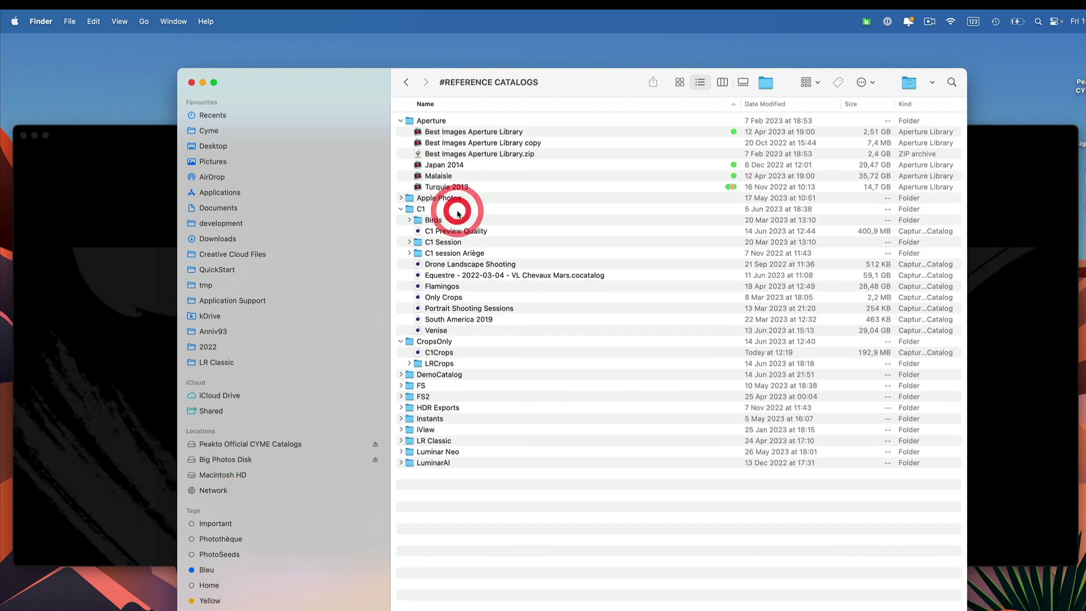
pyautogui.moveTo(460, 134); pyautogui.dragTo(133, 276)
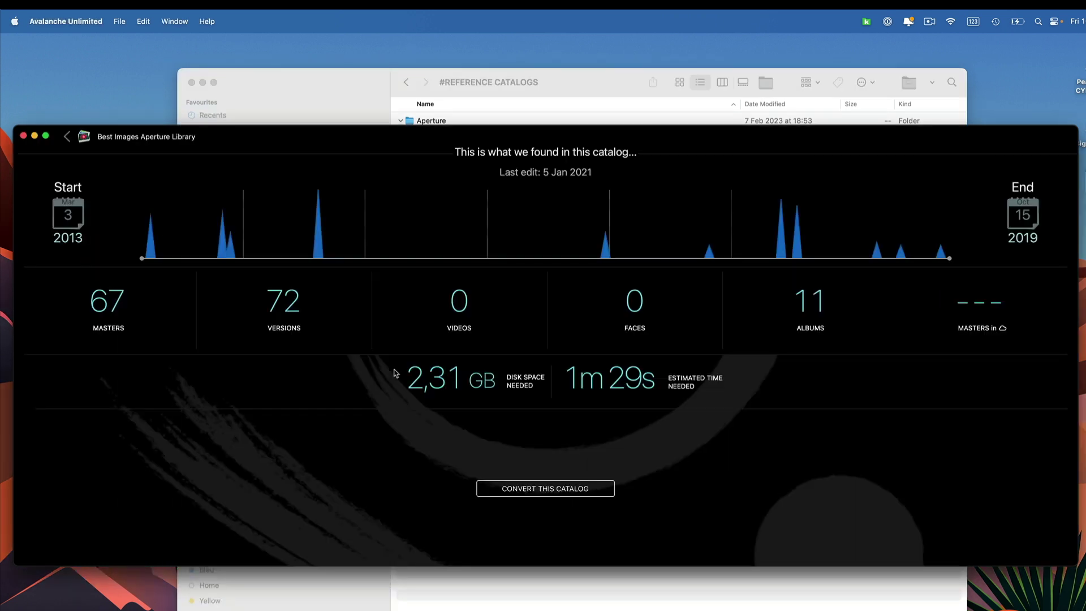
# Step: Convert the library to a Lightroom catalog with default options and /tmp as the destination
pyautogui.click(572, 492)
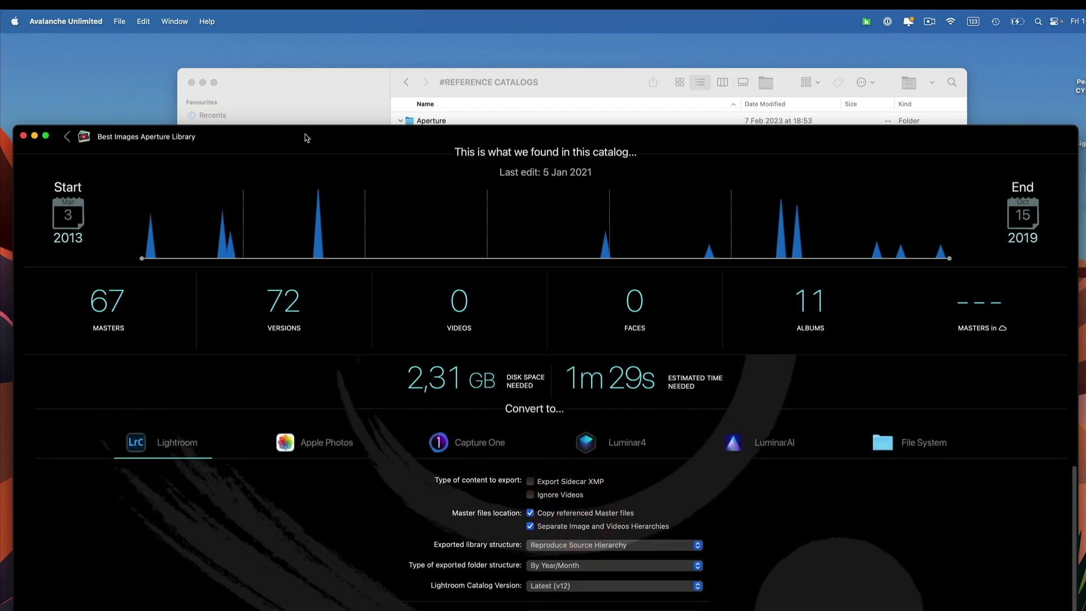
pyautogui.moveTo(306, 138); pyautogui.dragTo(302, 59)
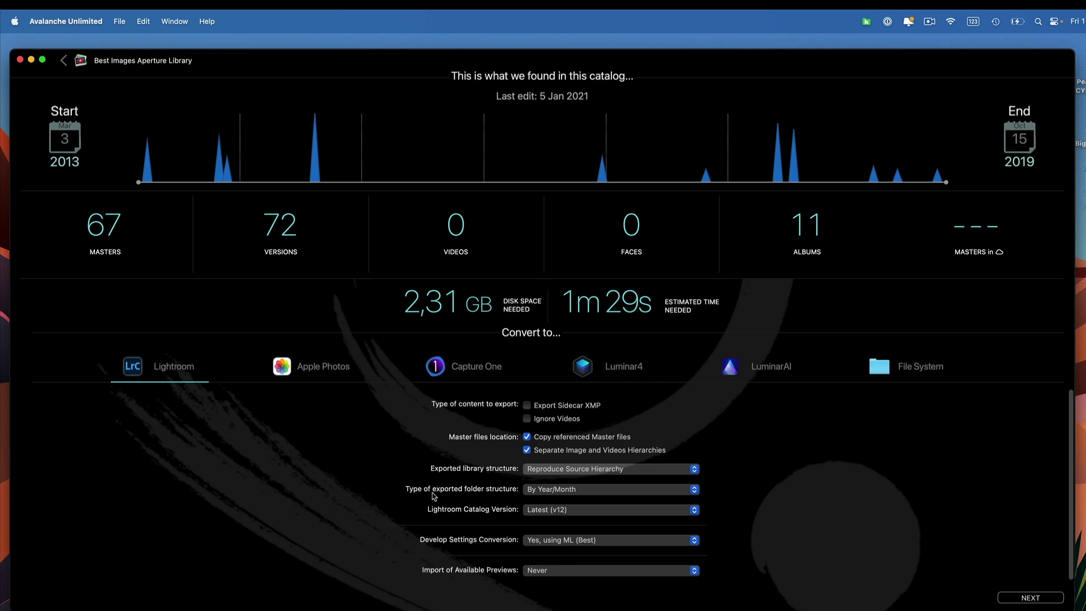
pyautogui.click(1015, 597)
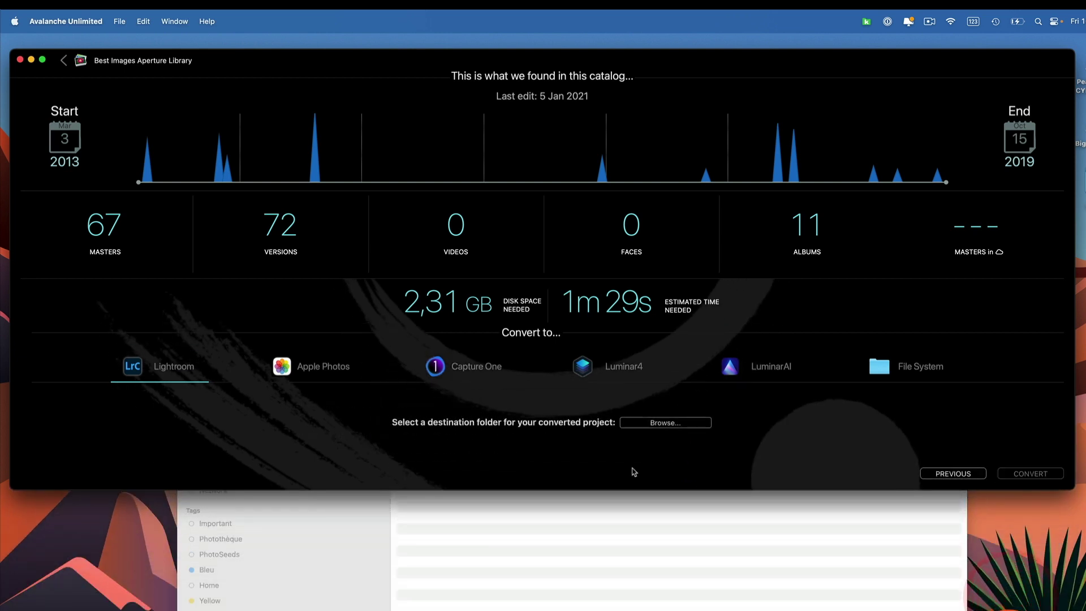
pyautogui.click(699, 421)
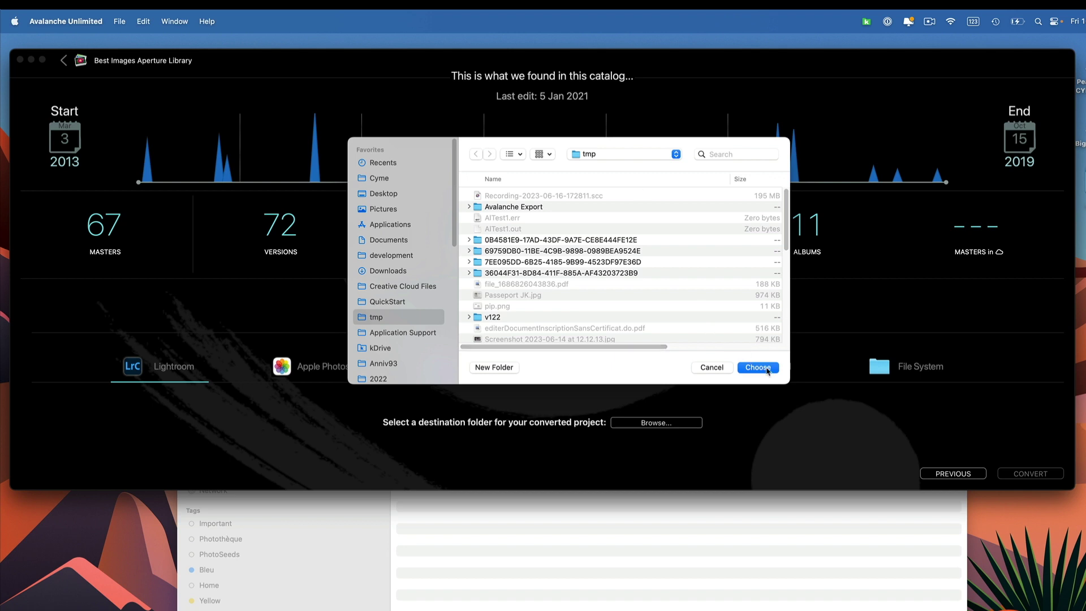
pyautogui.click(764, 368)
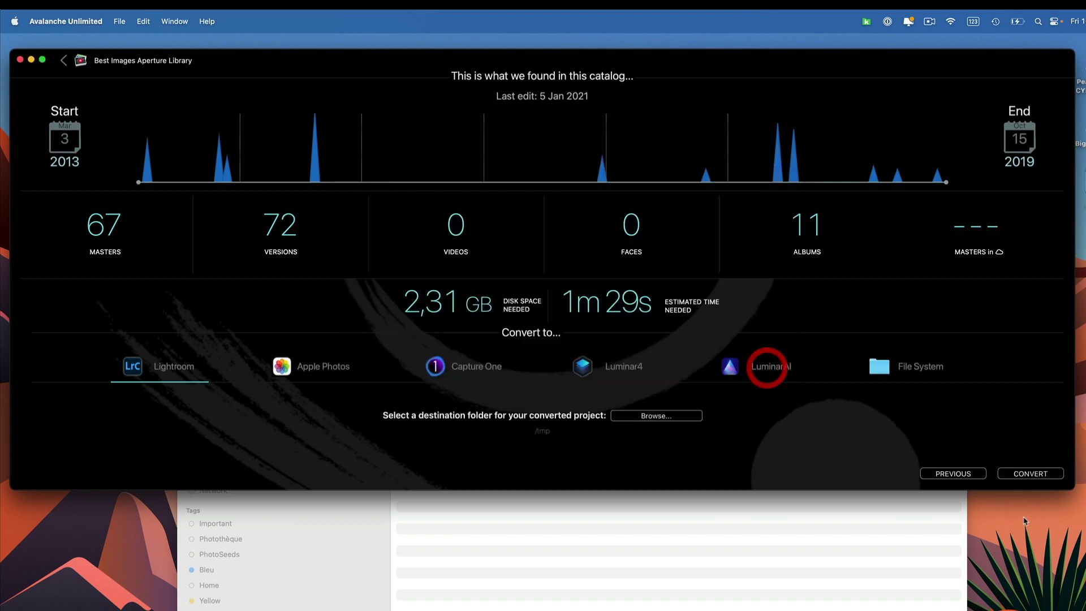
pyautogui.click(1036, 479)
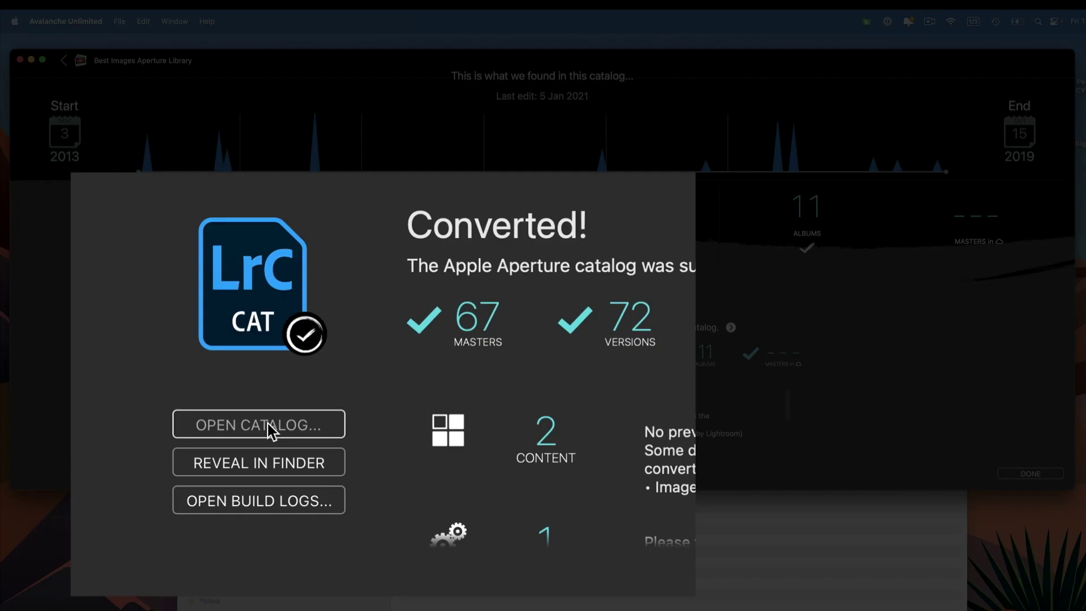
# Step: Open the converted catalog in Lightroom Classic, review DSC01124, DSC01127 and DSC01371's Develop settings, then hide it
pyautogui.click(324, 404)
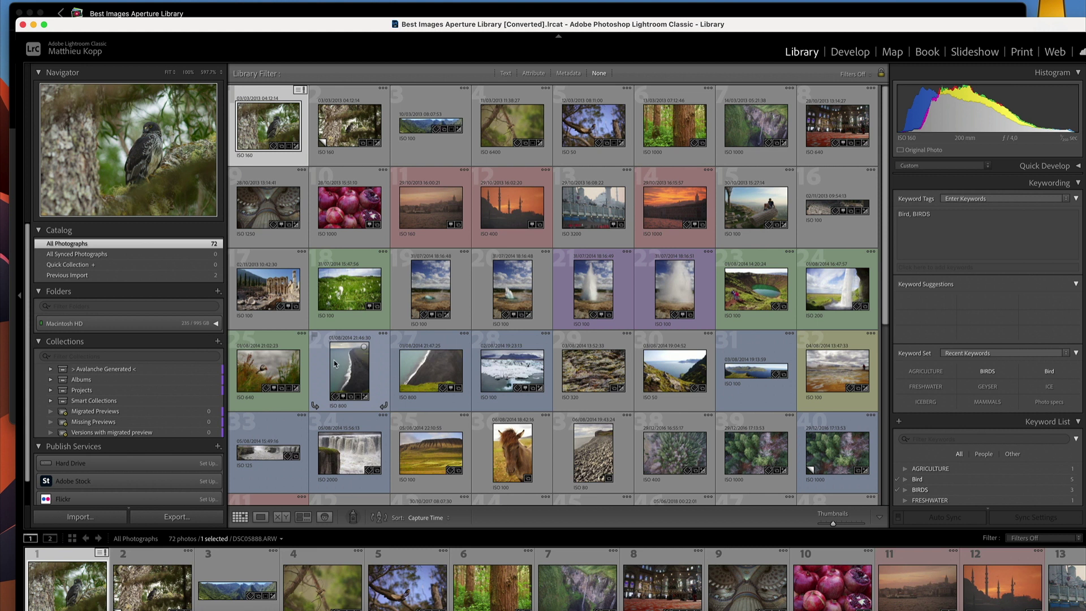
pyautogui.doubleClick(350, 369)
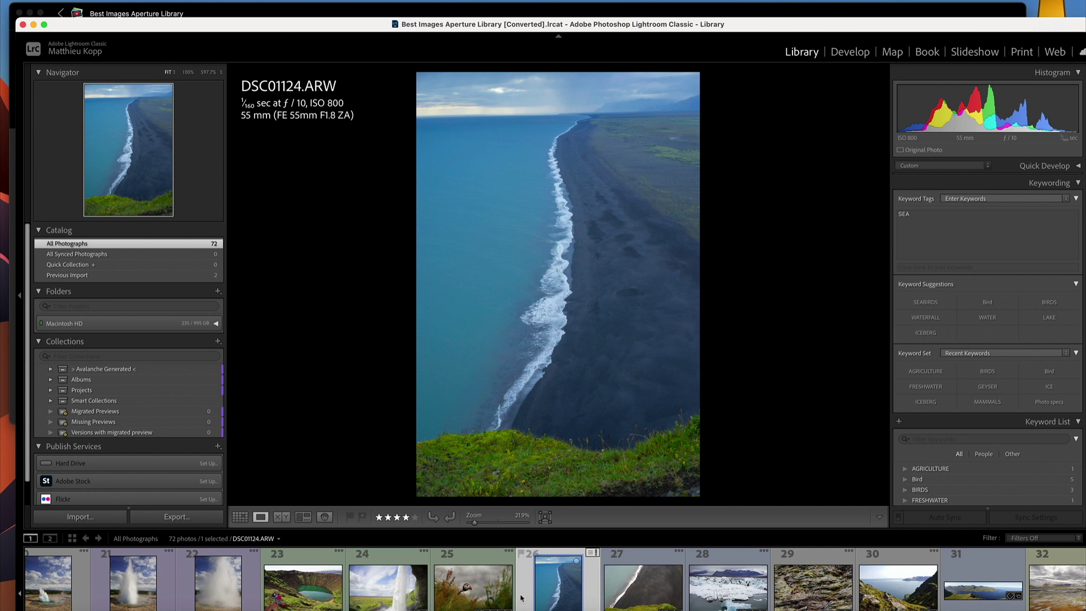
pyautogui.click(630, 584)
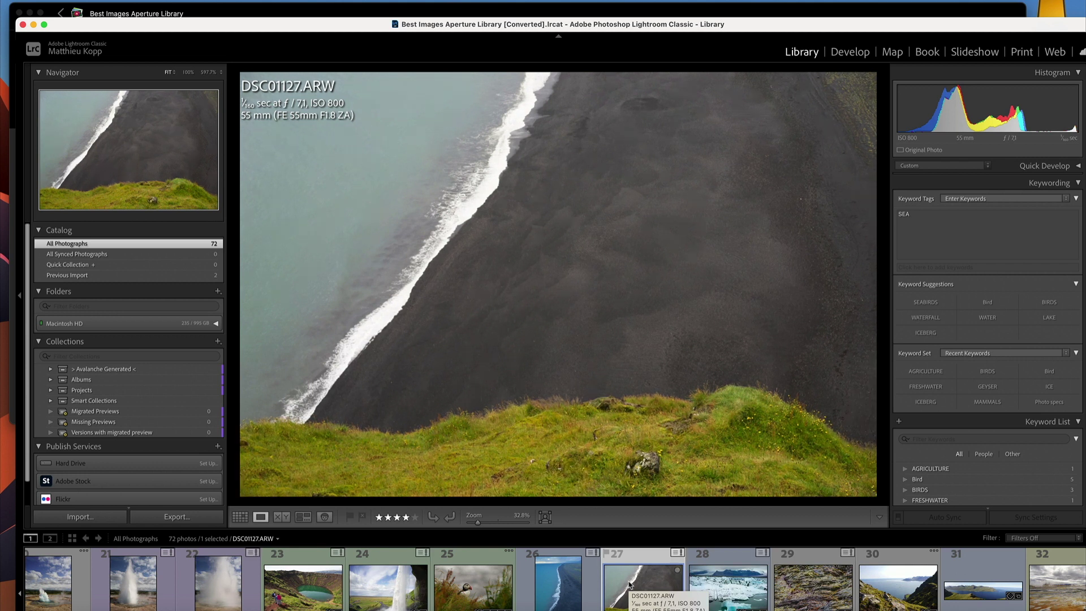
pyautogui.click(726, 585)
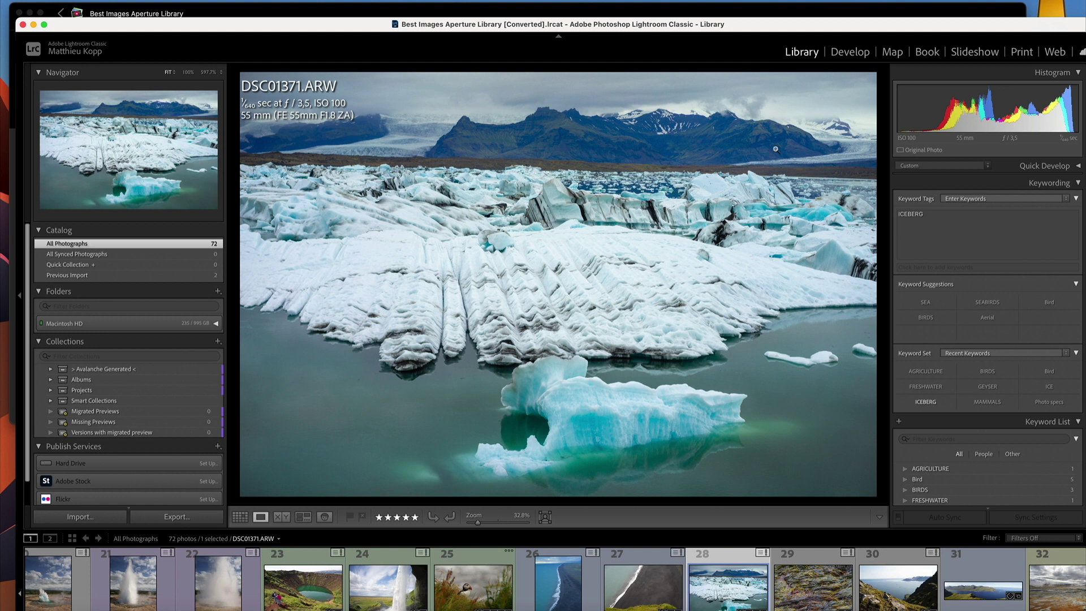
pyautogui.click(840, 53)
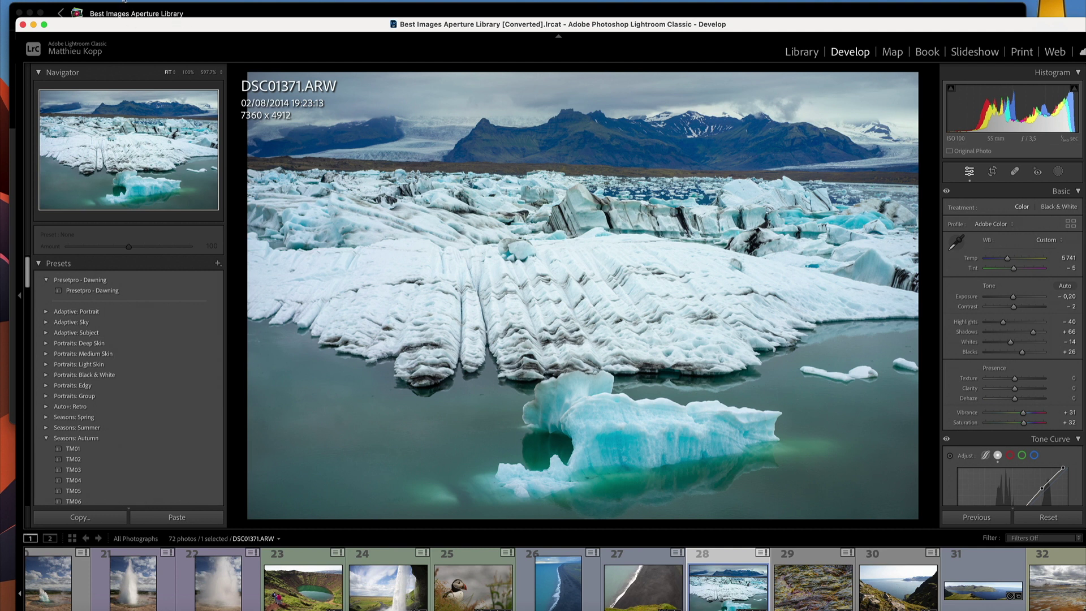
pyautogui.click(33, 25)
pyautogui.click(19, 12)
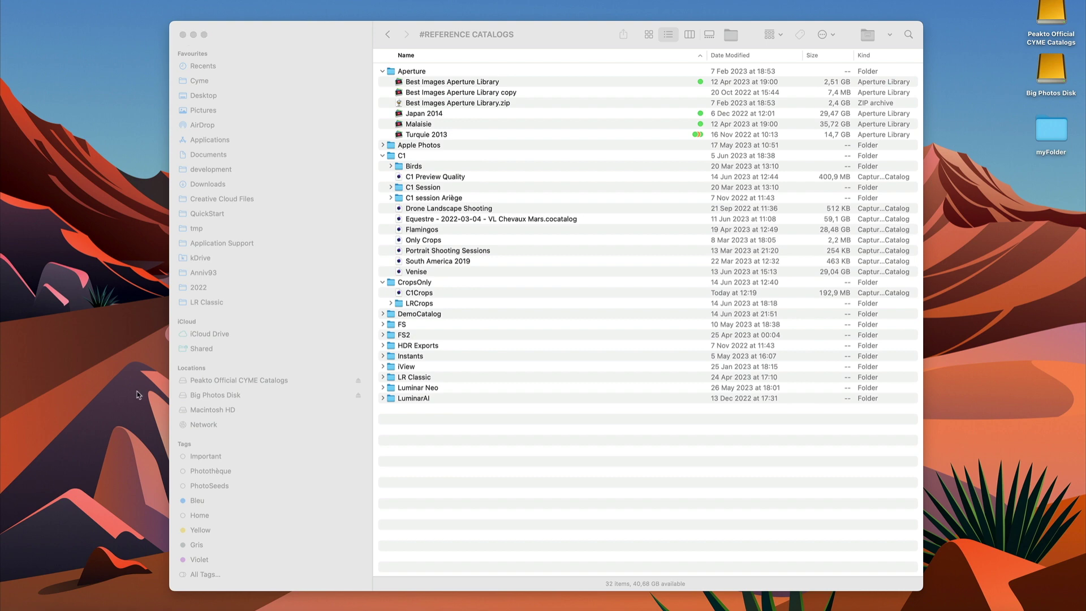
# Step: Drag Best Images Aperture Library from the Finder catalogs folder onto the Peakto grid
pyautogui.click(317, 608)
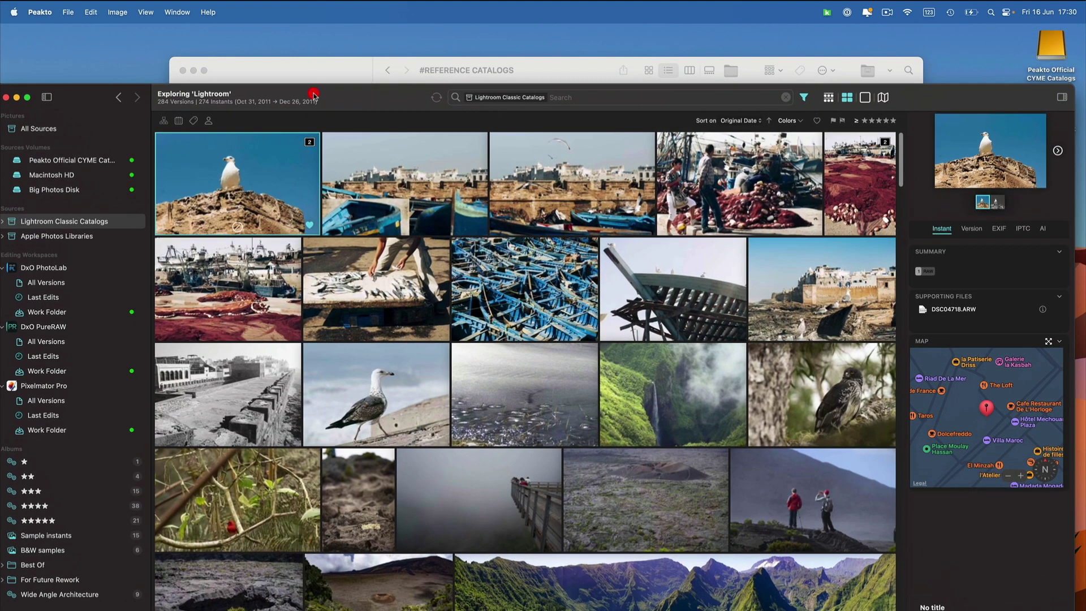
pyautogui.click(300, 68)
pyautogui.moveTo(300, 69); pyautogui.dragTo(481, 52)
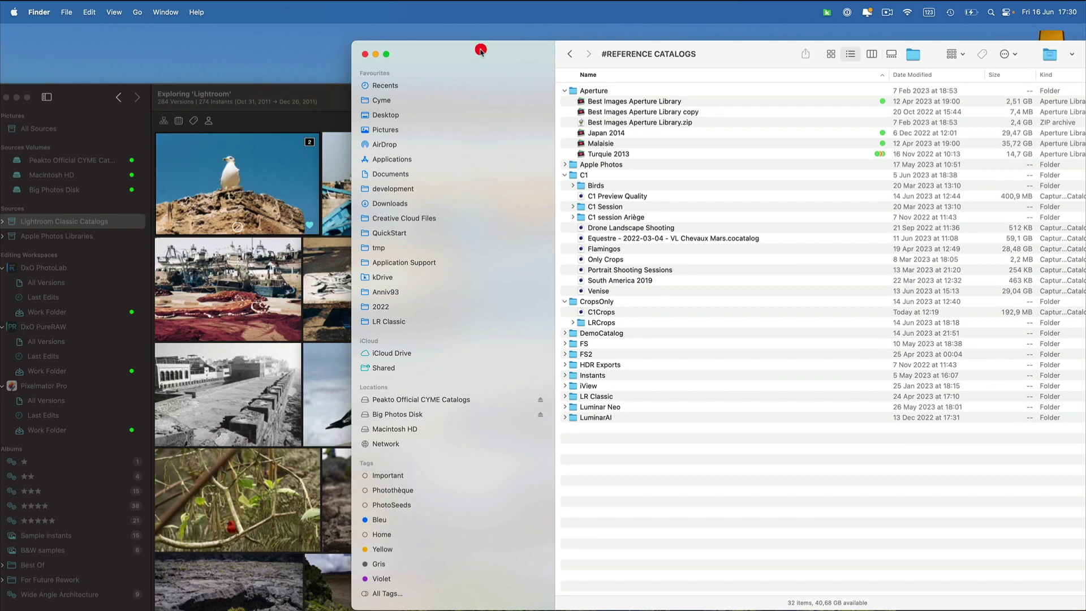
pyautogui.moveTo(638, 104); pyautogui.dragTo(292, 191)
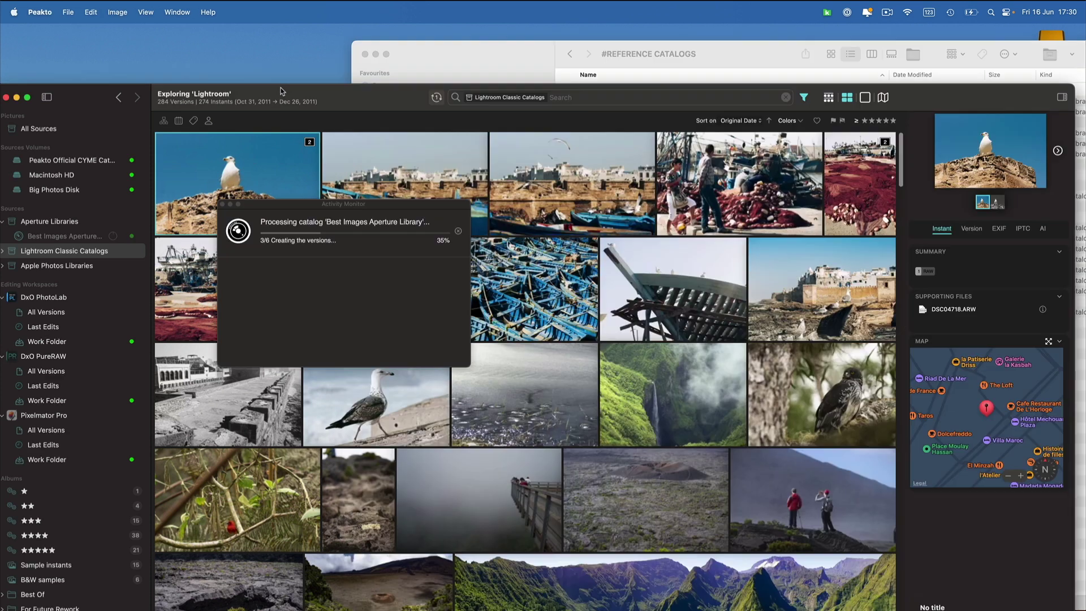
pyautogui.moveTo(280, 91); pyautogui.dragTo(290, 41)
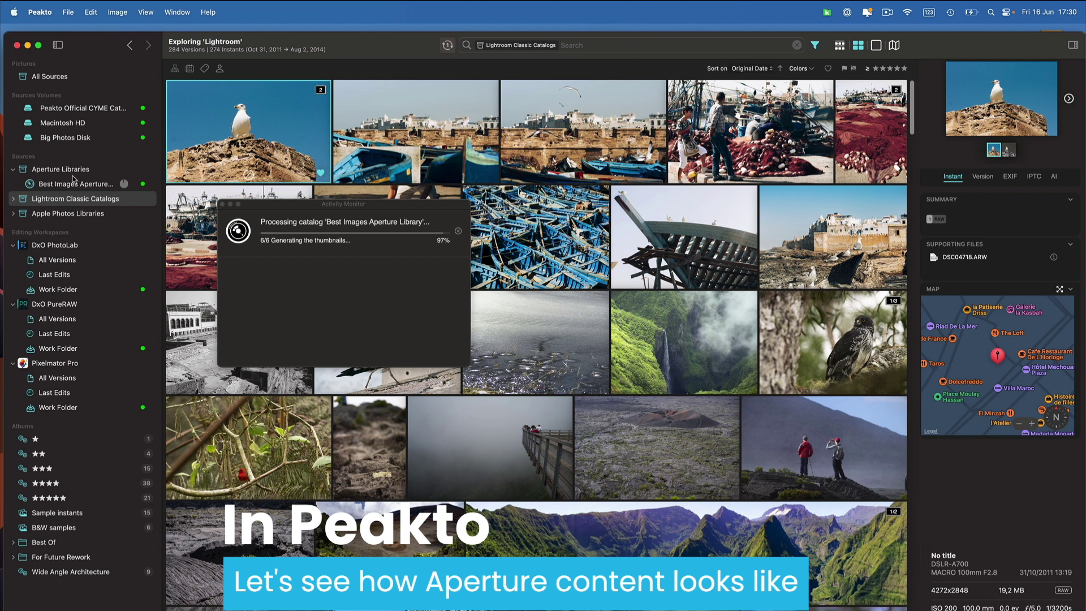
# Step: Open the Best Images Aperture Library in Peakto, close the activity monitor, and scroll its photos
pyautogui.click(73, 184)
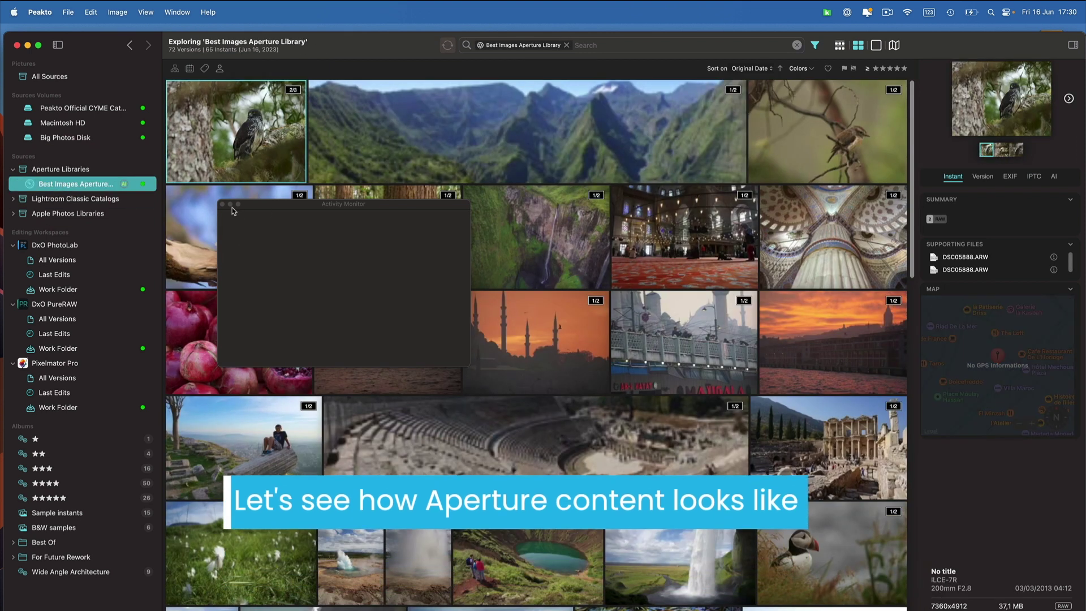
pyautogui.click(223, 204)
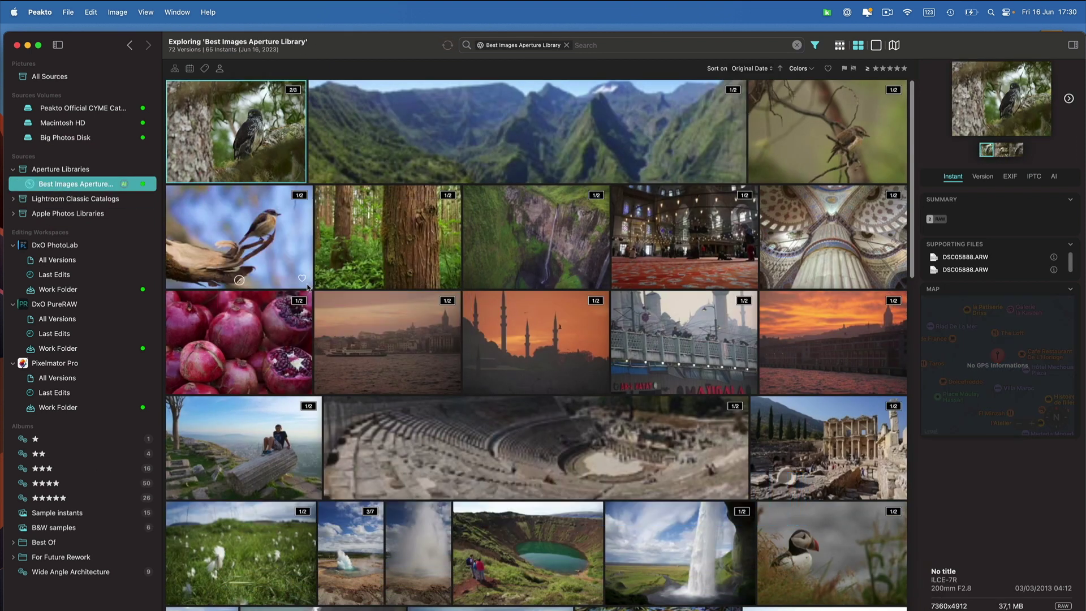
pyautogui.scroll(-5, 307, 287)
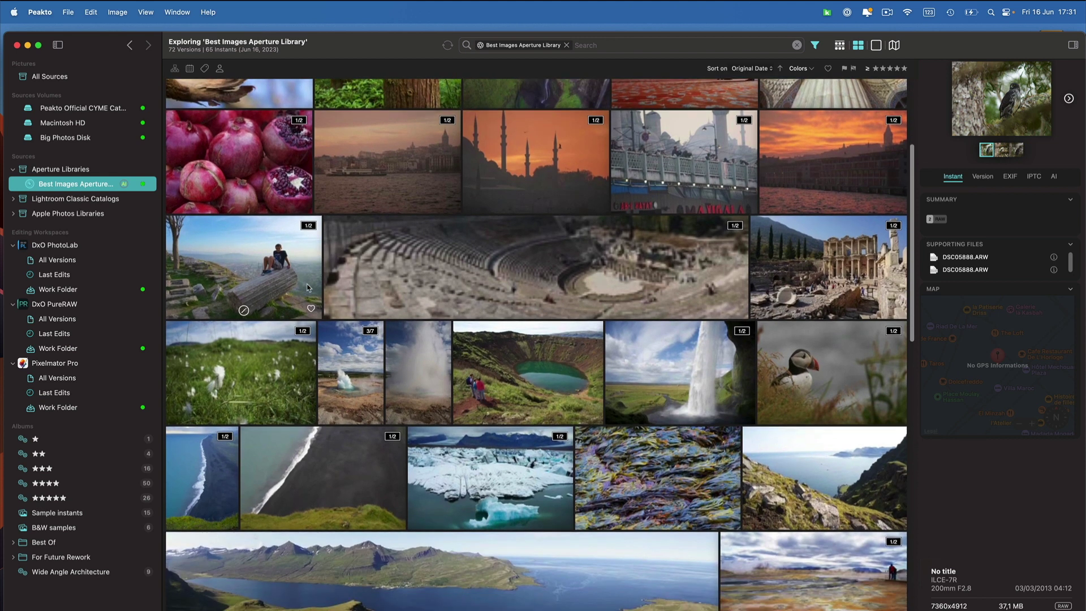
pyautogui.scroll(-2, 307, 287)
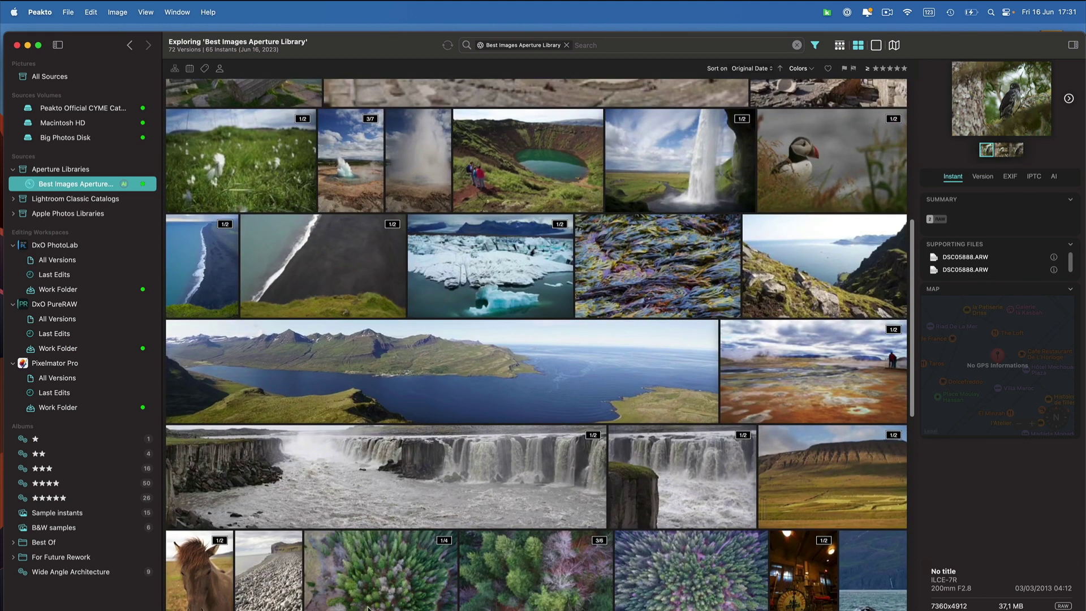
# Step: Open the glacier photo in Lightroom Classic, view it alone in Peakto, then switch to mosaic grid
pyautogui.doubleClick(490, 265)
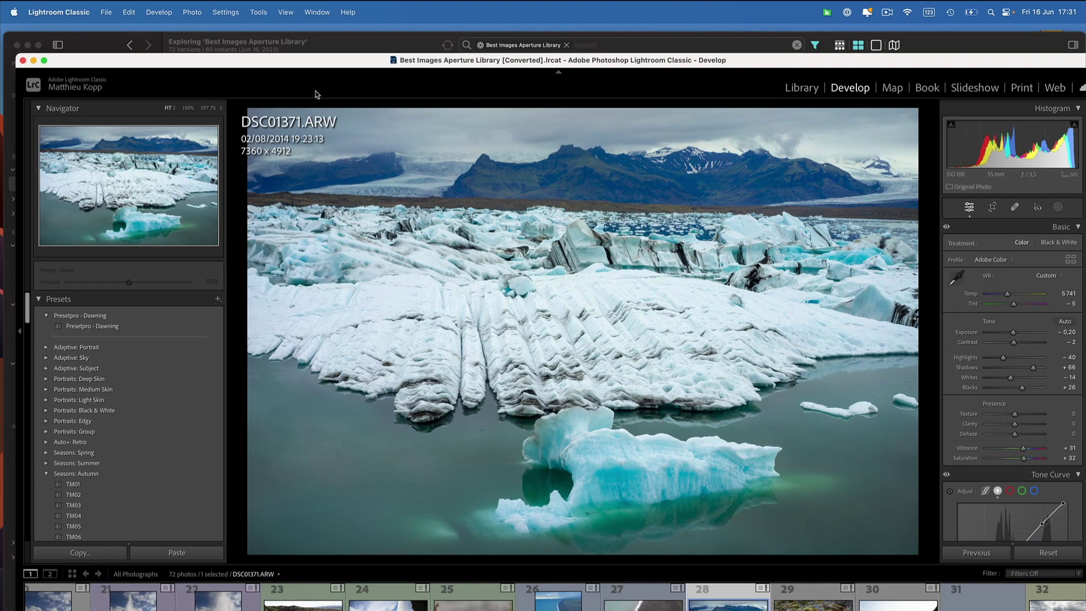
pyautogui.moveTo(317, 58); pyautogui.dragTo(701, 120)
pyautogui.click(702, 97)
pyautogui.click(531, 290)
pyautogui.doubleClick(531, 290)
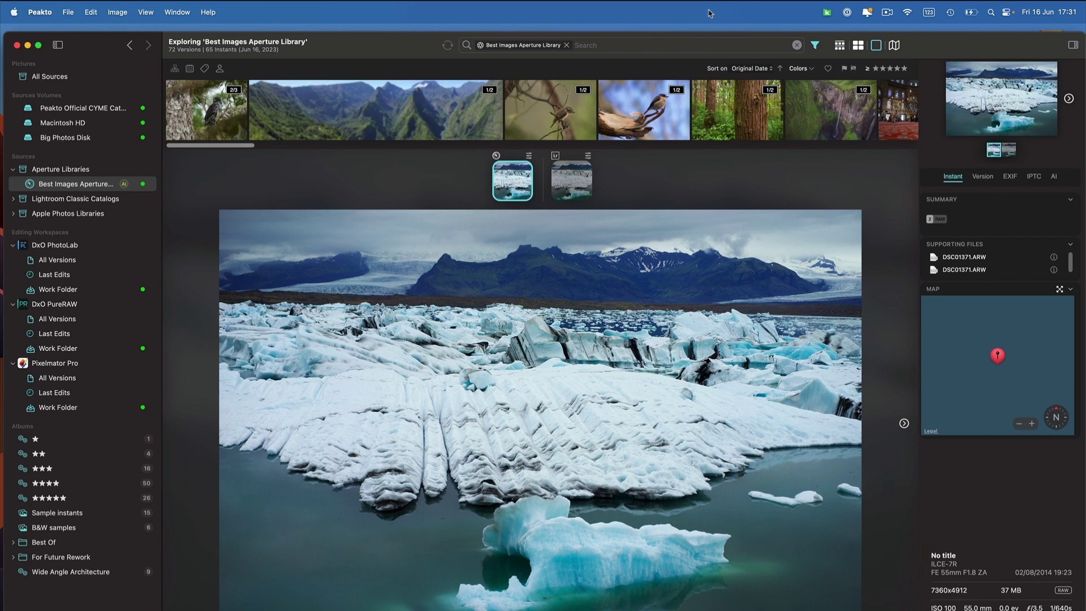
pyautogui.click(858, 45)
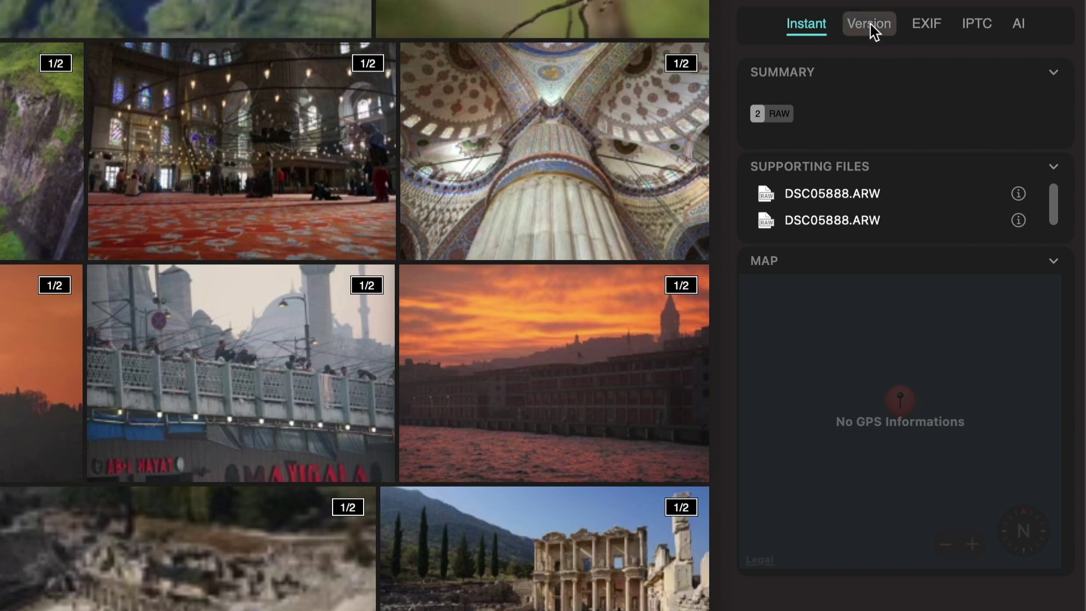
# Step: Show EXIF details and filter the grid to the China folder under Projects > Best Images
pyautogui.click(926, 25)
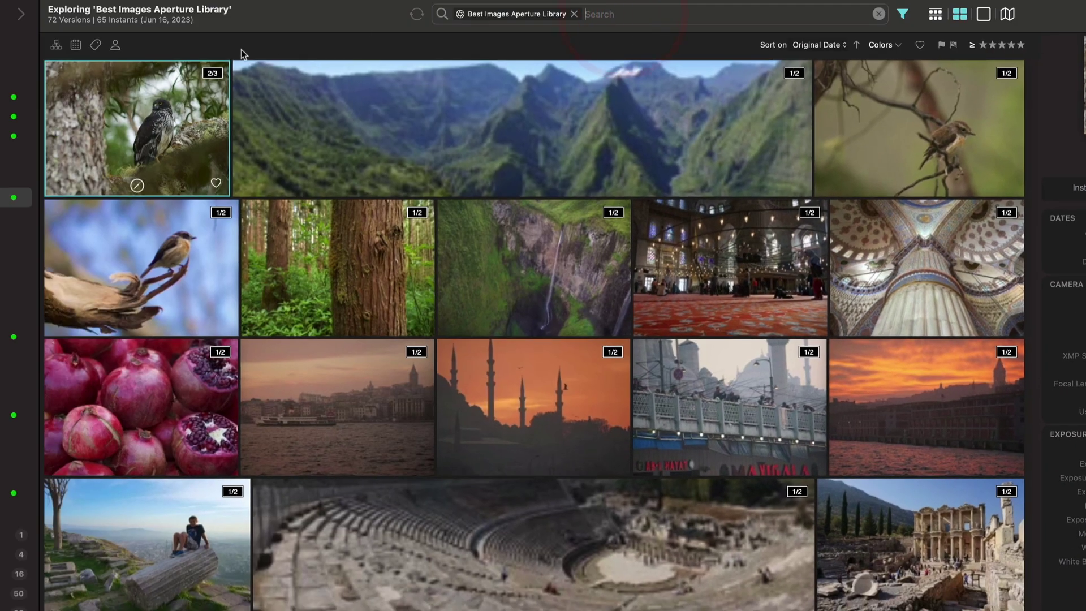
pyautogui.click(56, 45)
pyautogui.click(53, 115)
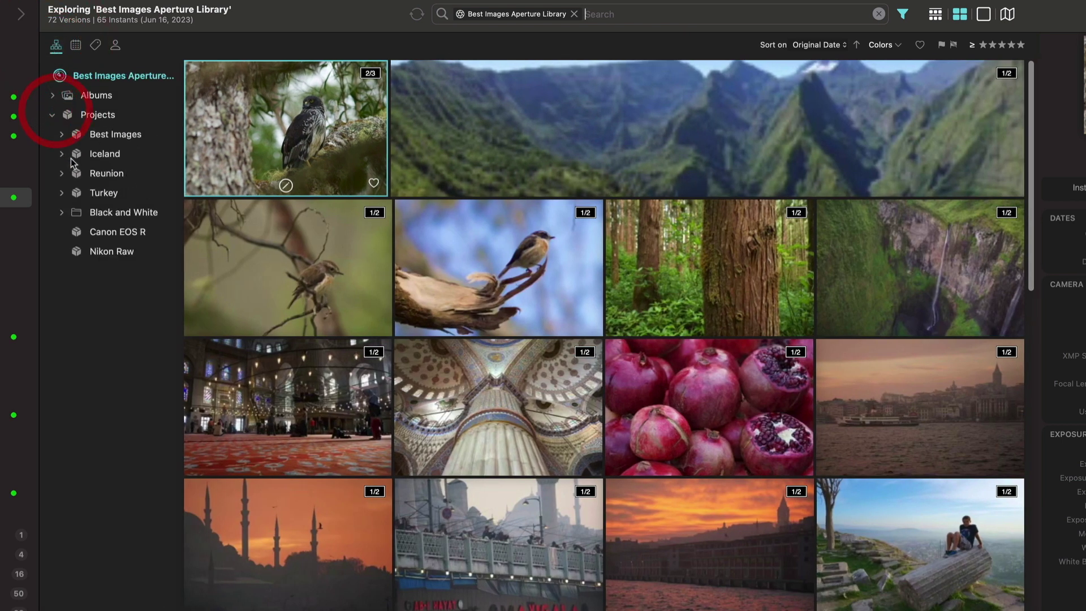
pyautogui.click(61, 134)
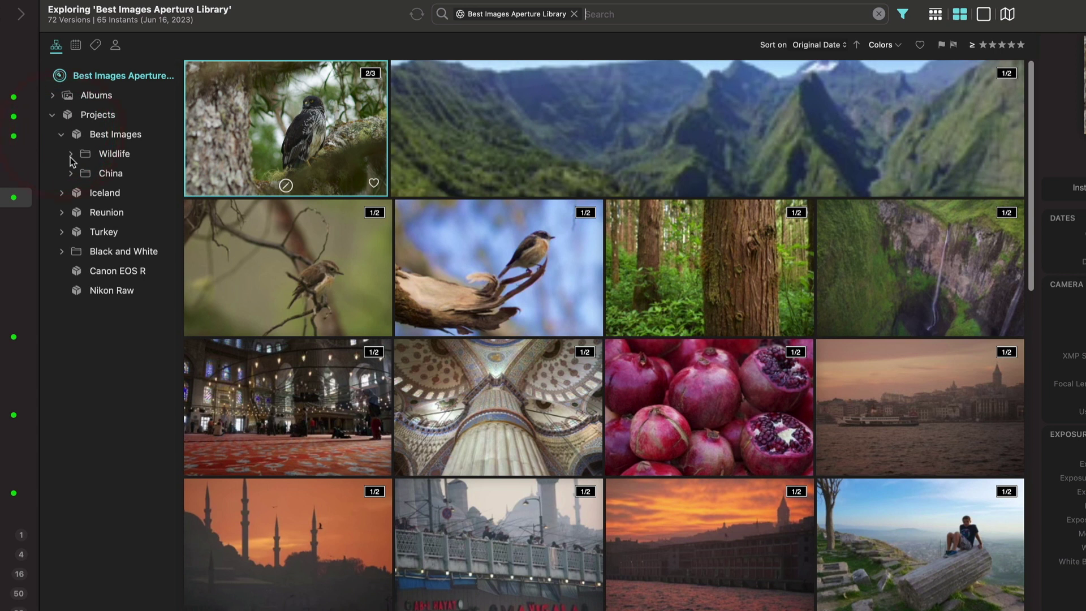
pyautogui.click(107, 159)
pyautogui.click(109, 175)
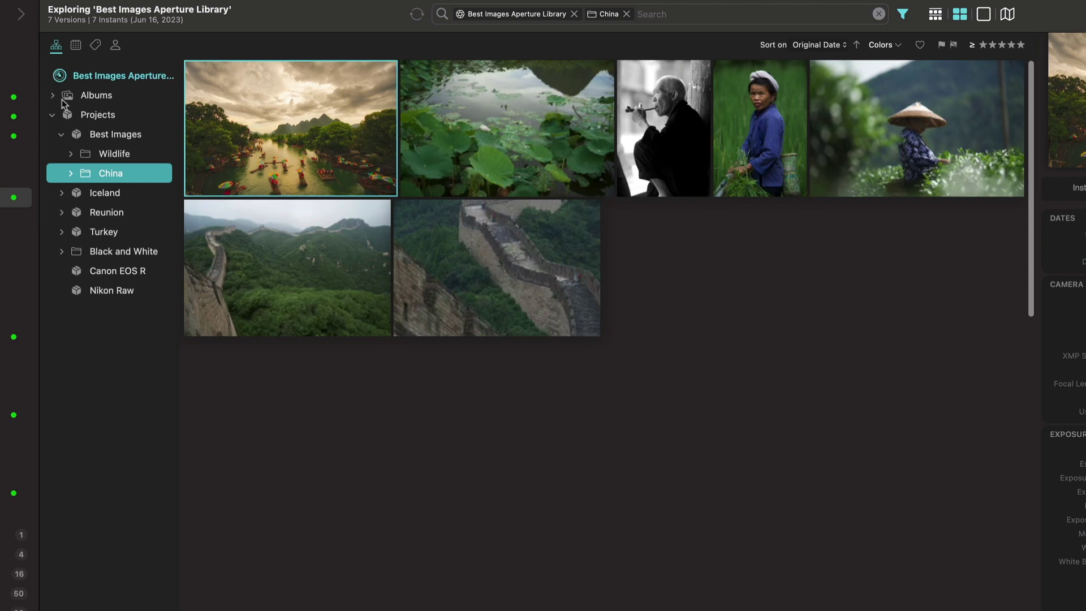
# Step: Browse by year, keyword and faces, filter to Reunion, then clear the filter
pyautogui.click(76, 46)
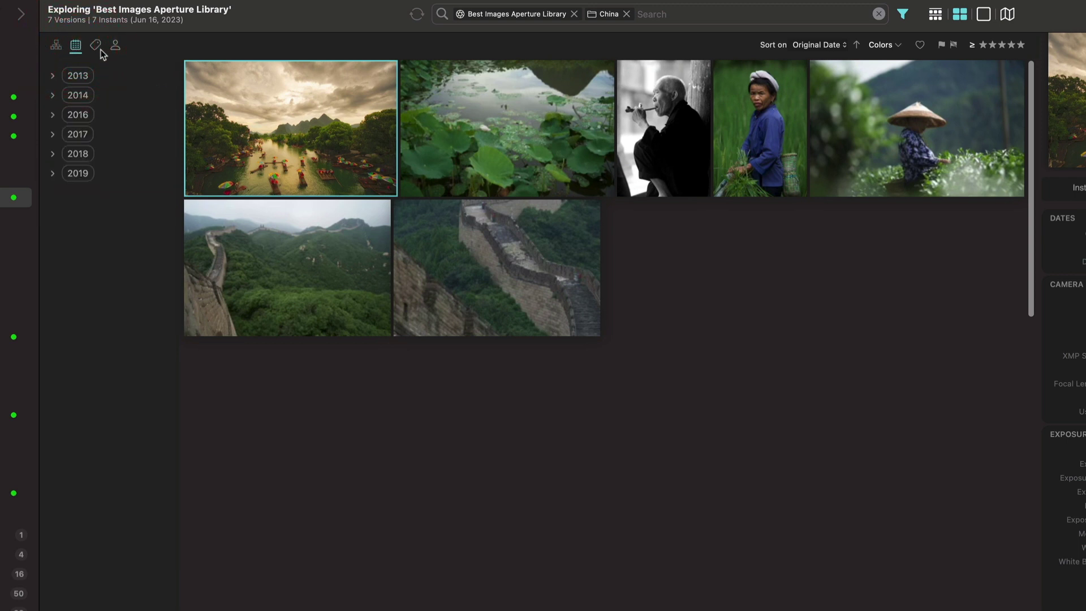
pyautogui.click(96, 45)
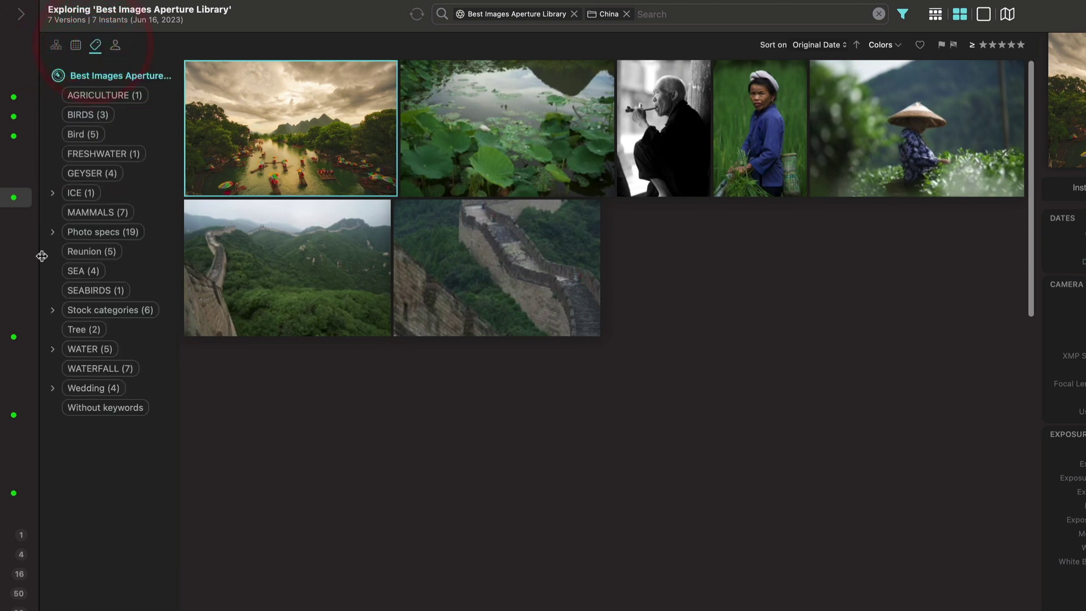
pyautogui.click(116, 45)
pyautogui.click(96, 45)
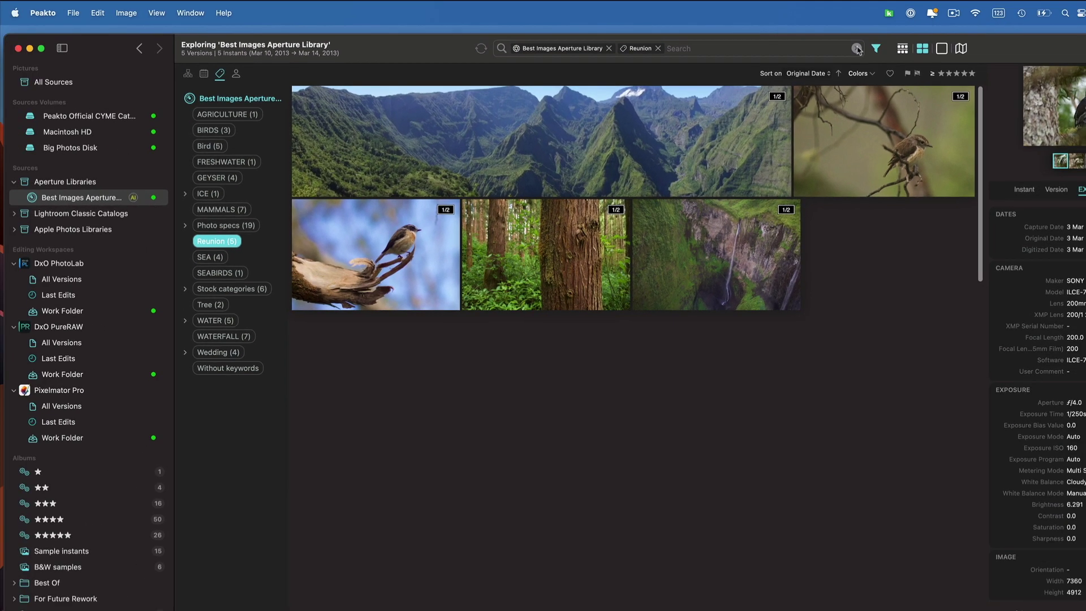
pyautogui.click(857, 49)
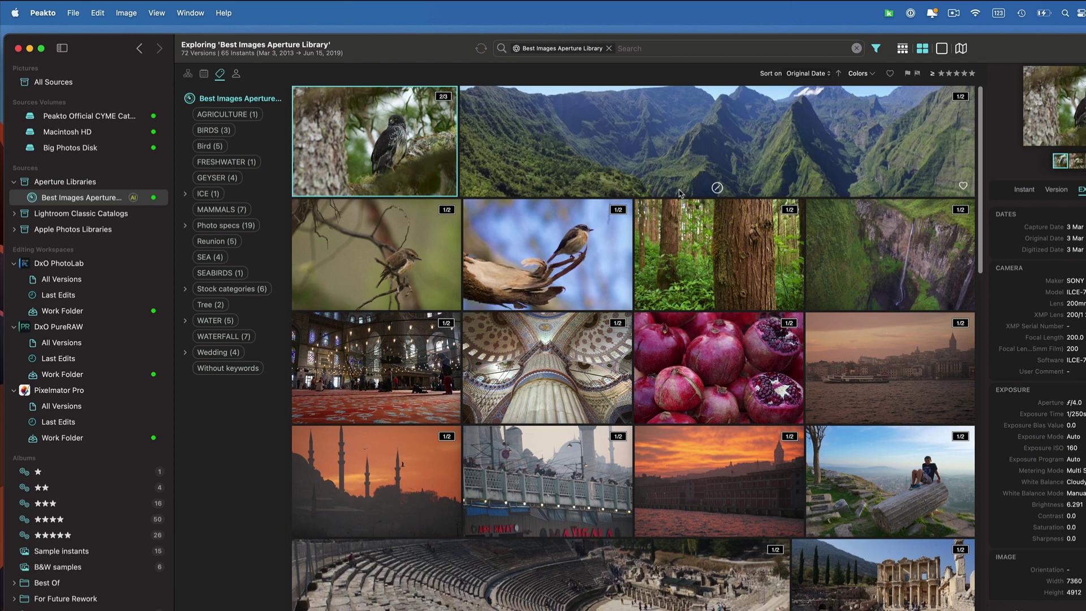
# Step: Go back to Big Photos Disk in Finder and drag Malaisie and Japan Été 2013 onto Peakto
pyautogui.press('super+Tab')
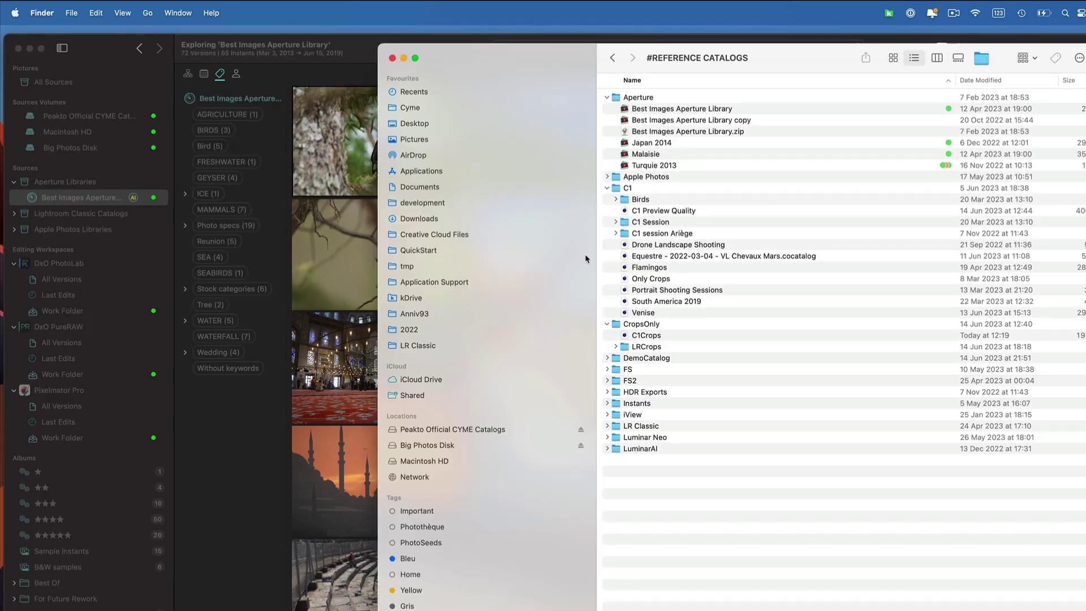
pyautogui.click(612, 57)
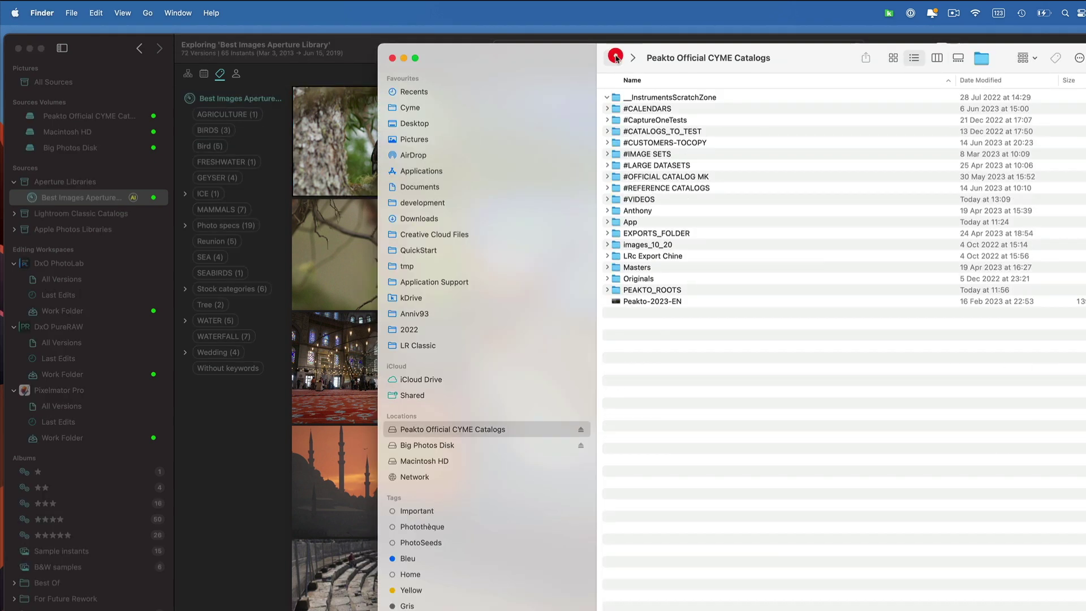
pyautogui.click(612, 58)
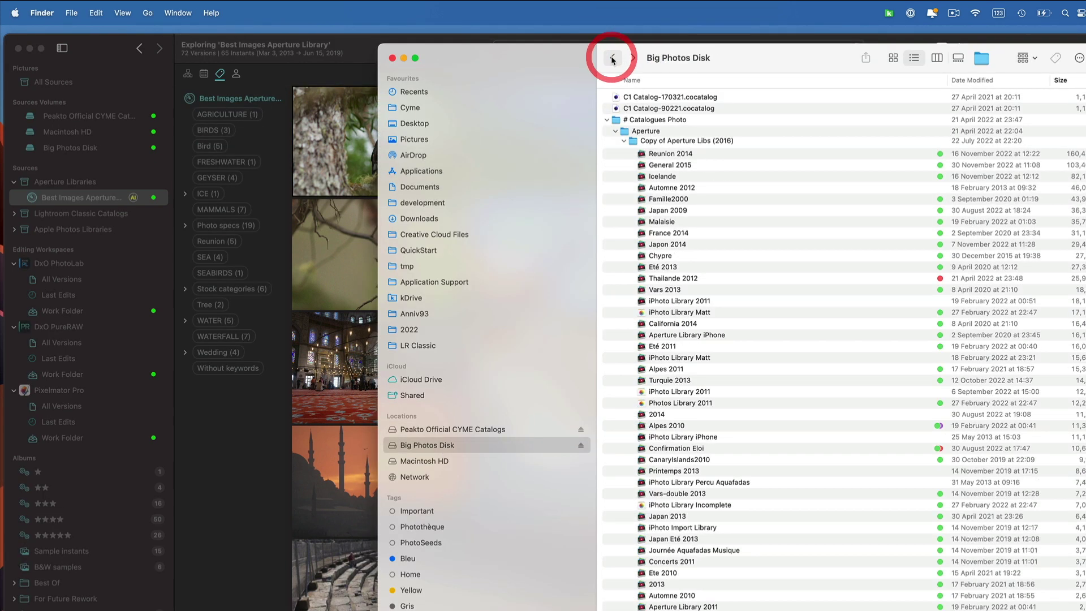
pyautogui.moveTo(662, 225); pyautogui.dragTo(351, 267)
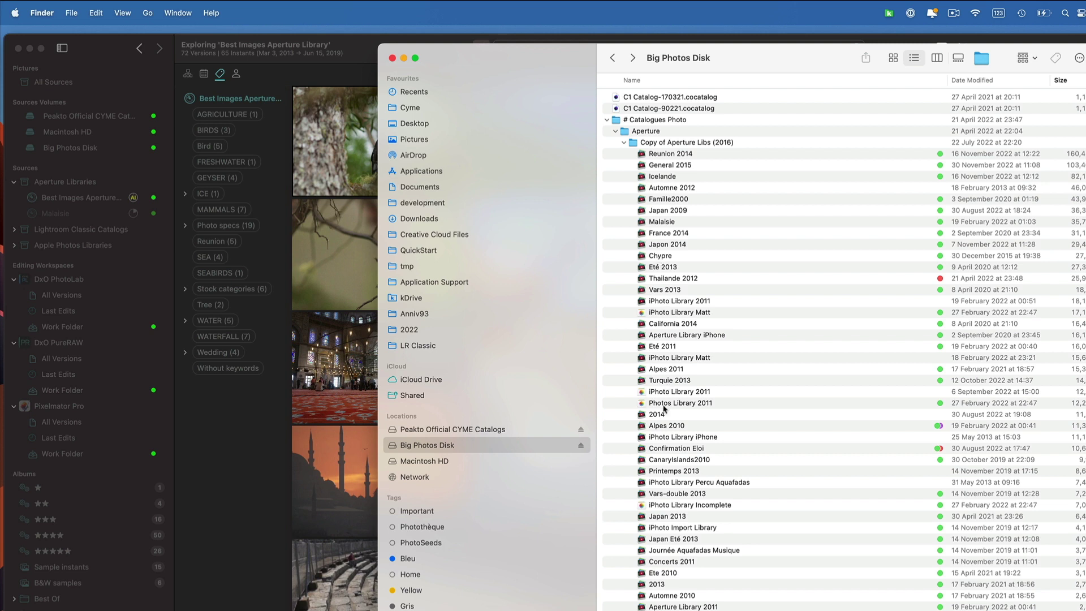
pyautogui.scroll(-5, 664, 409)
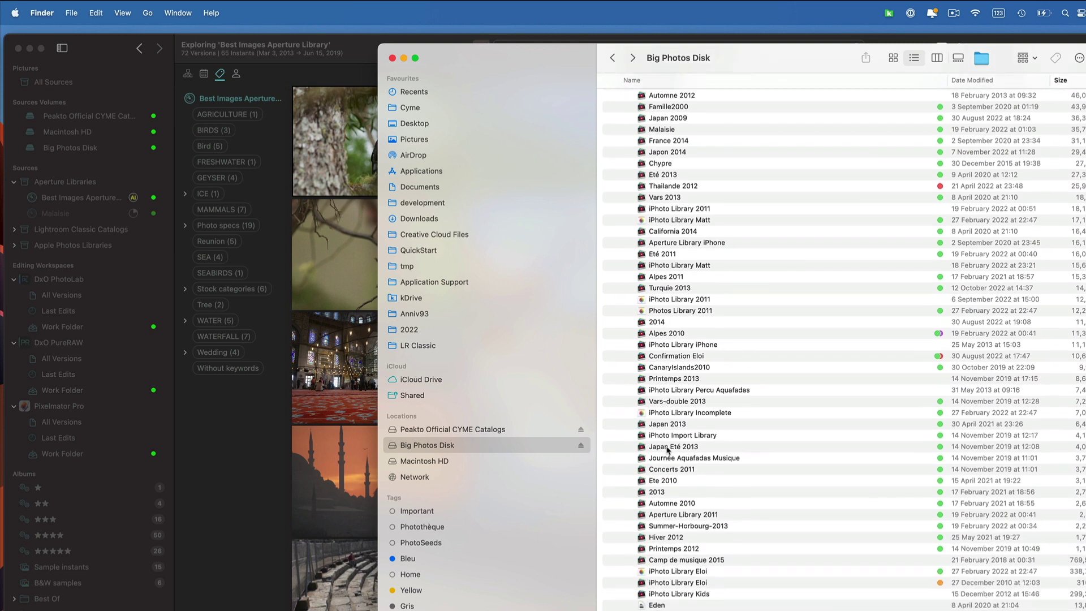
pyautogui.moveTo(667, 449); pyautogui.dragTo(339, 353)
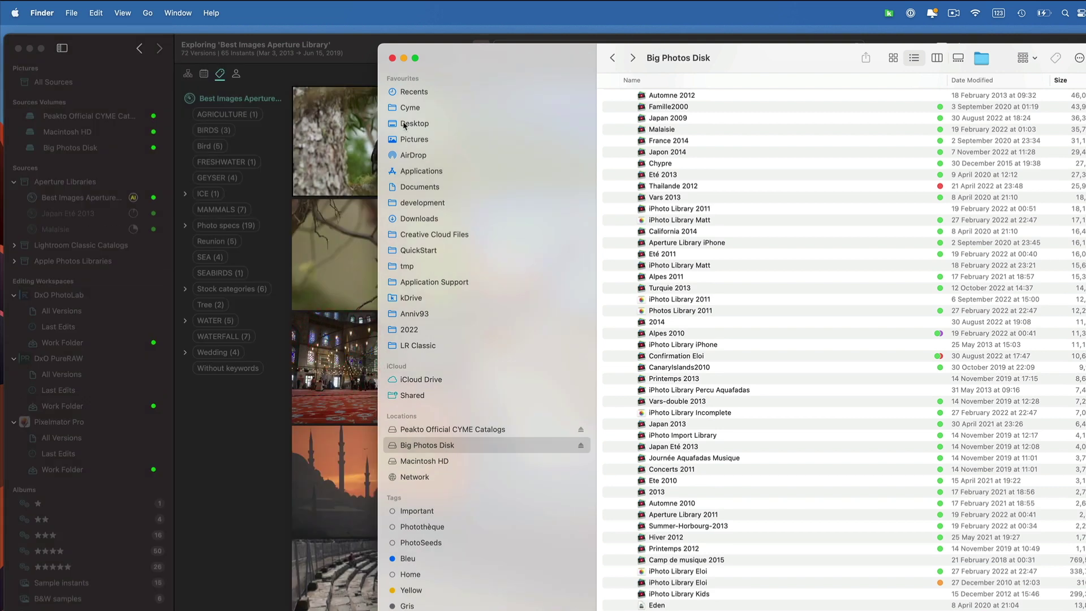
pyautogui.click(342, 61)
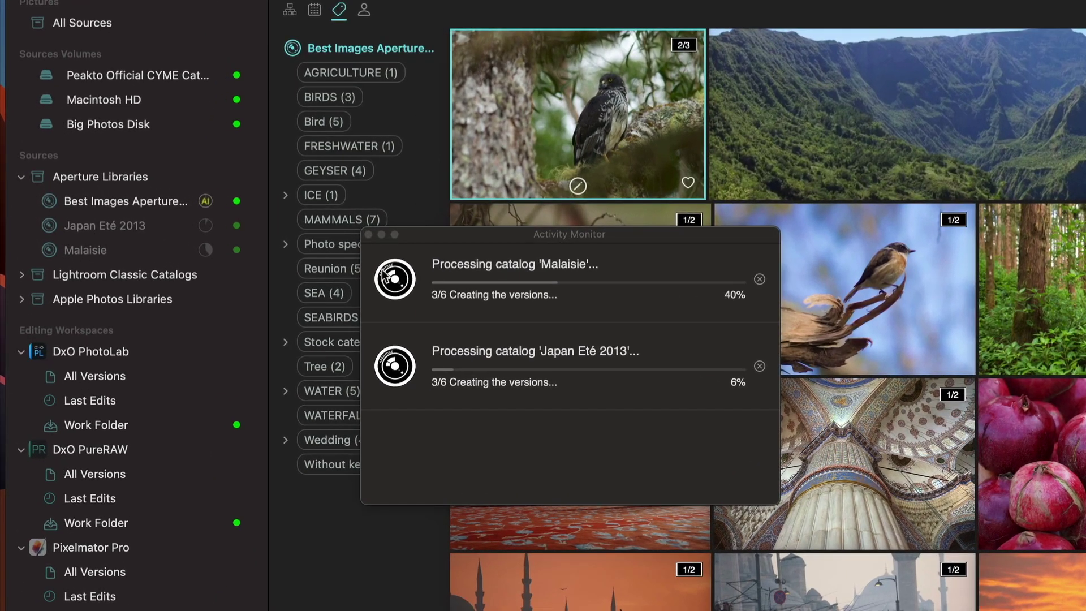
# Step: Close the Activity Monitor window while the Malaisie and Japan Eté 2013 catalogs finish processing
pyautogui.click(368, 235)
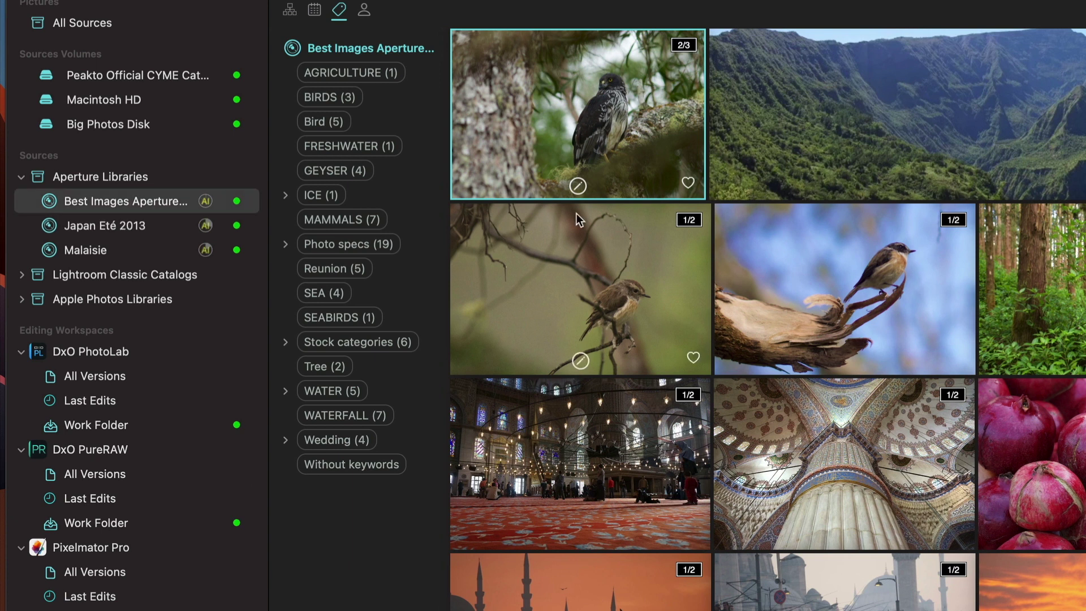
# Step: Select Aperture Libraries in Sources, scroll the 1061 combined versions, and switch to the calendar view
pyautogui.click(122, 177)
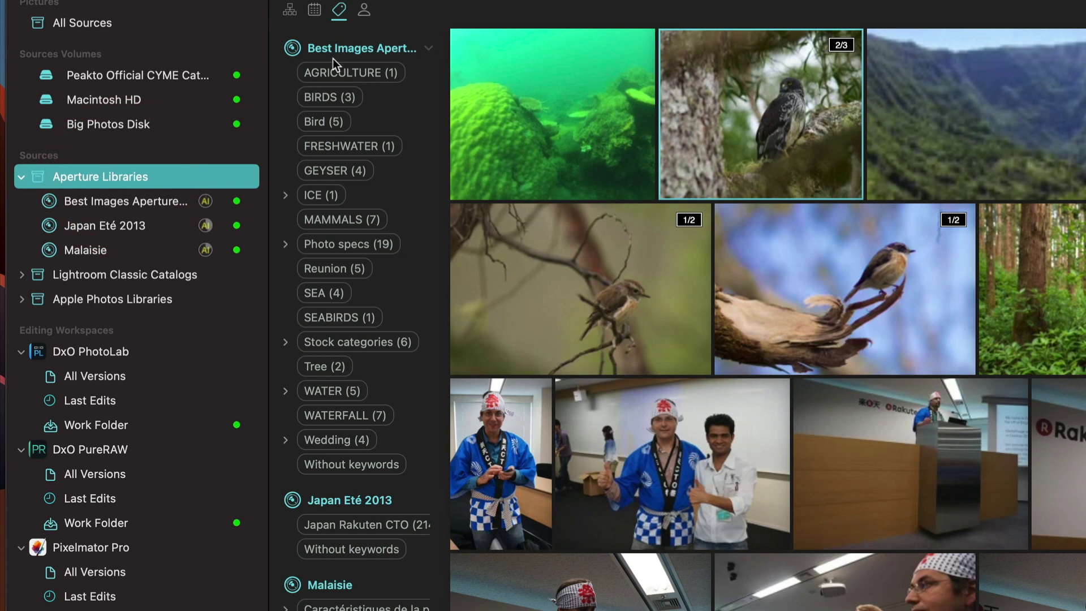
pyautogui.click(289, 11)
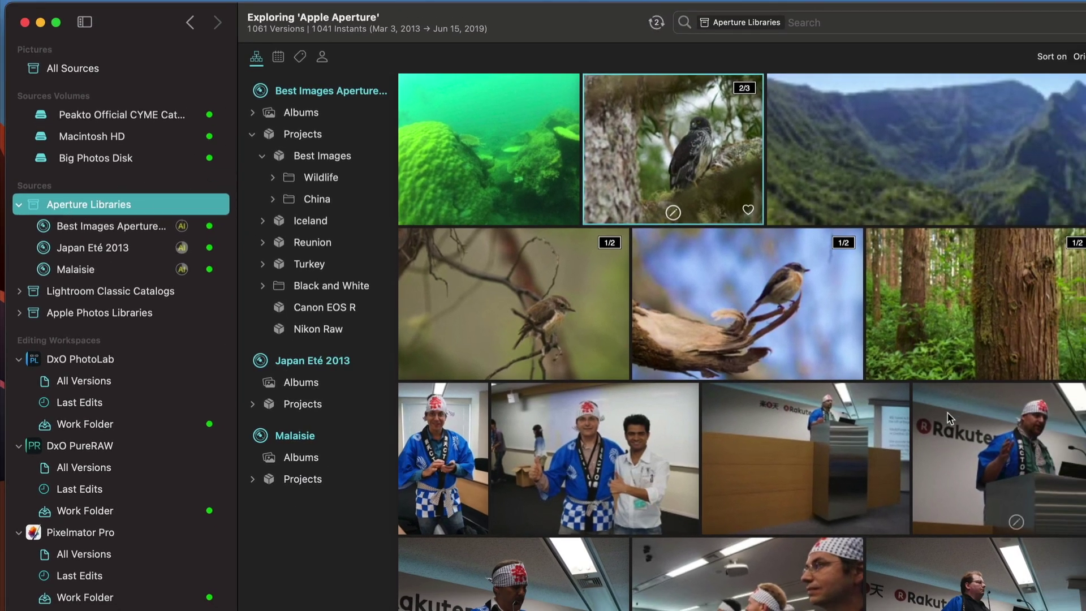
pyautogui.scroll(-10, 949, 417)
pyautogui.scroll(-20, 947, 412)
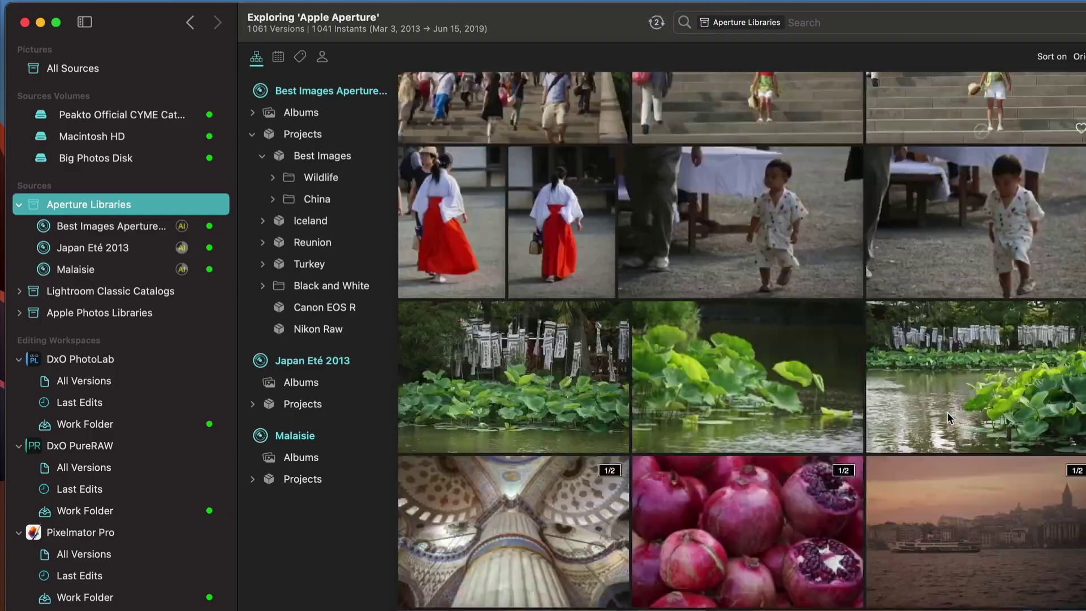
pyautogui.scroll(-10, 947, 412)
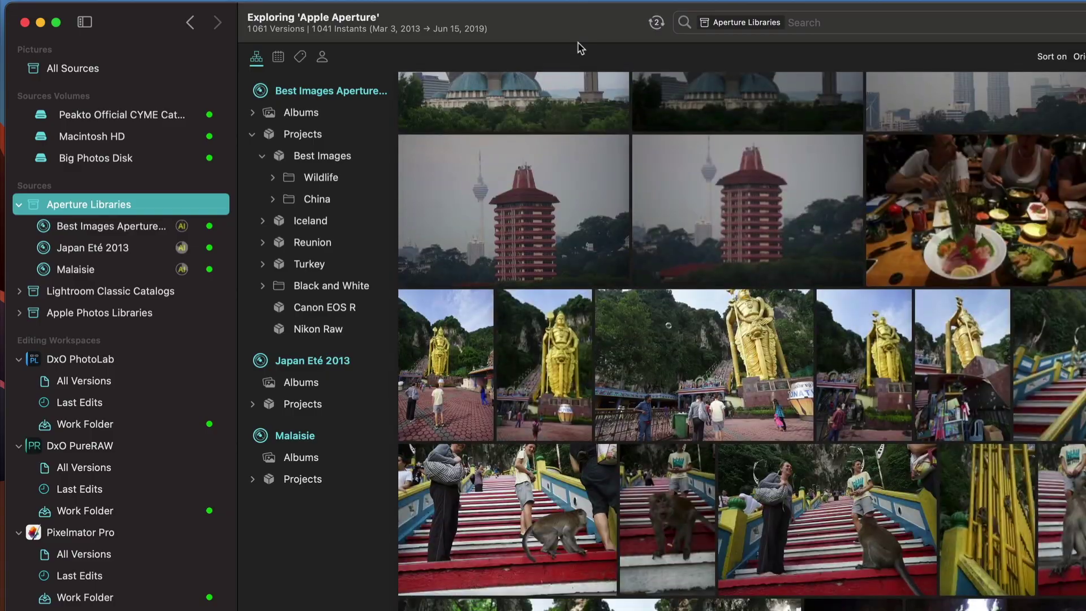
pyautogui.scroll(3, 575, 260)
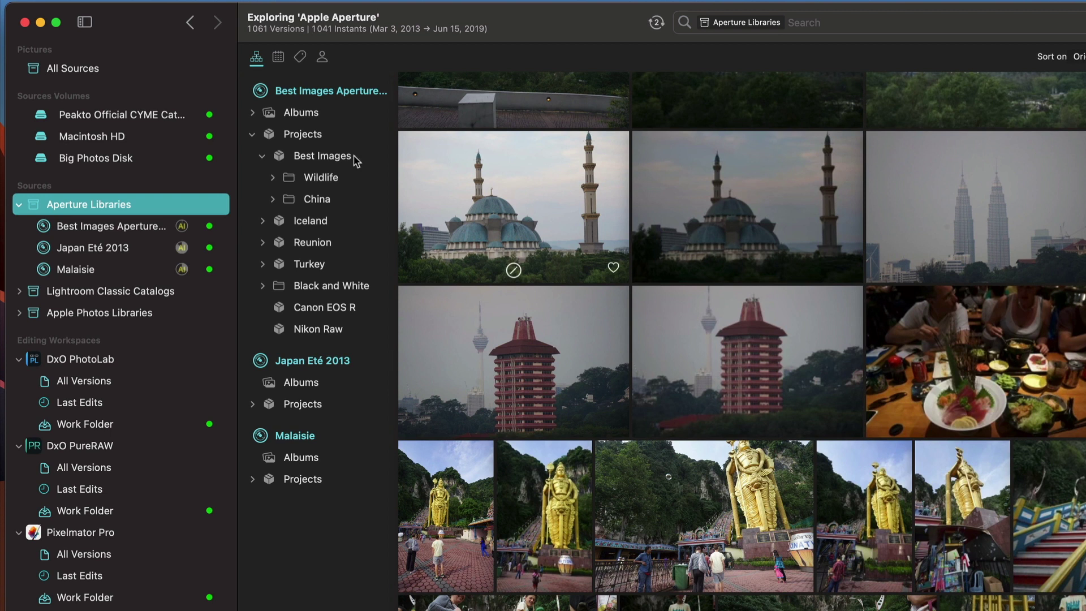
pyautogui.click(279, 56)
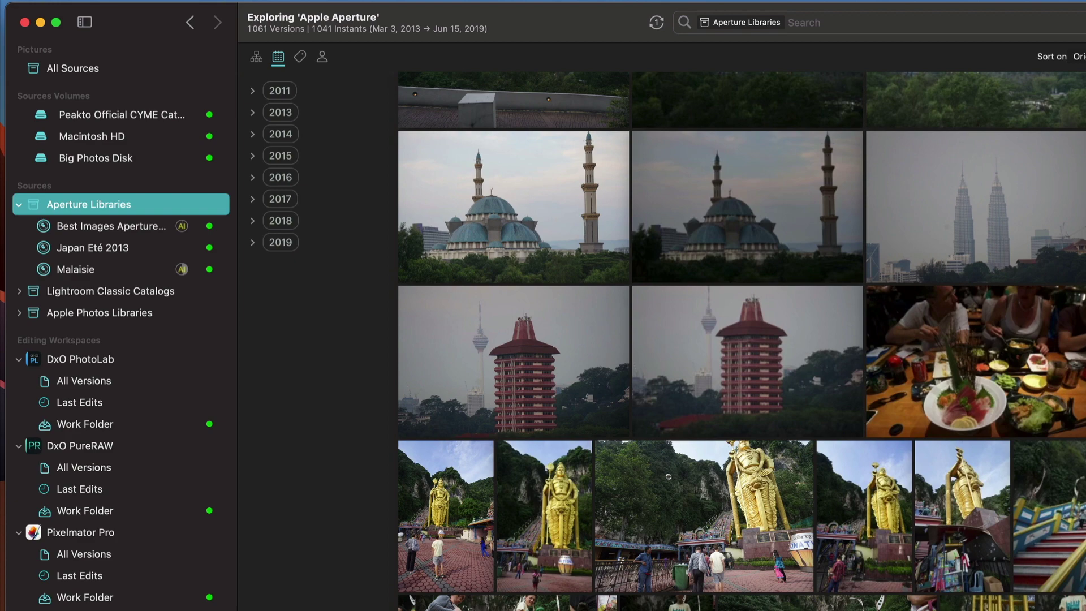
pyautogui.scroll(-20, 668, 476)
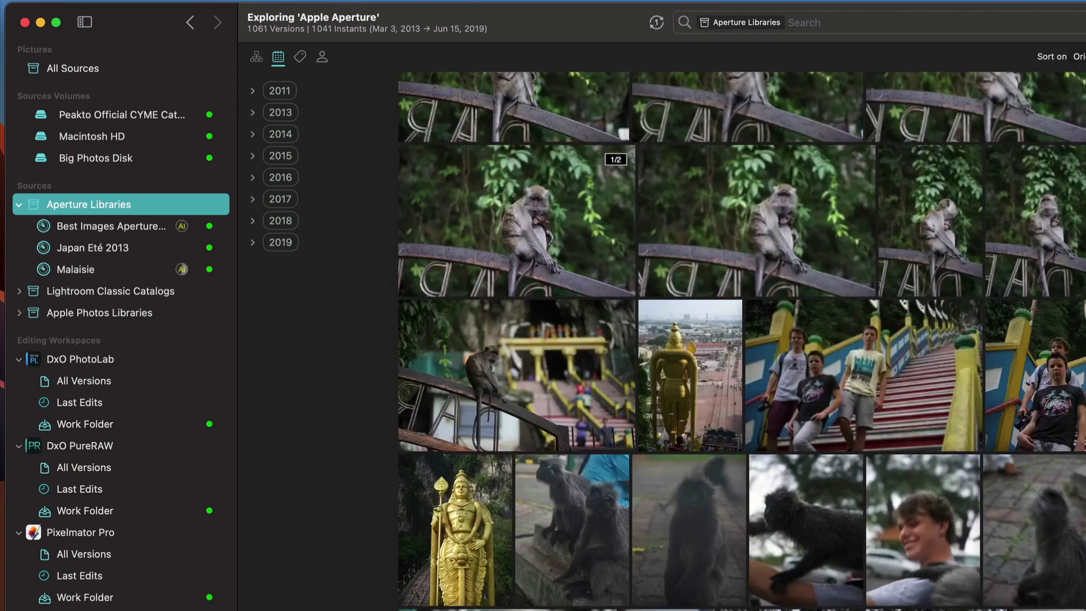
pyautogui.scroll(-15, 741, 341)
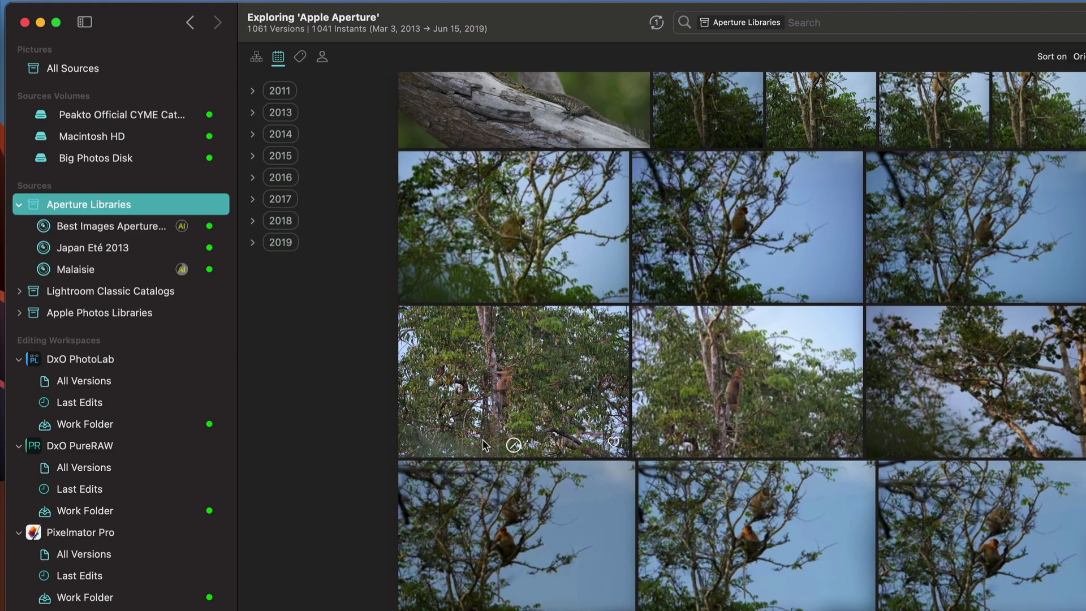
pyautogui.scroll(-10, 485, 445)
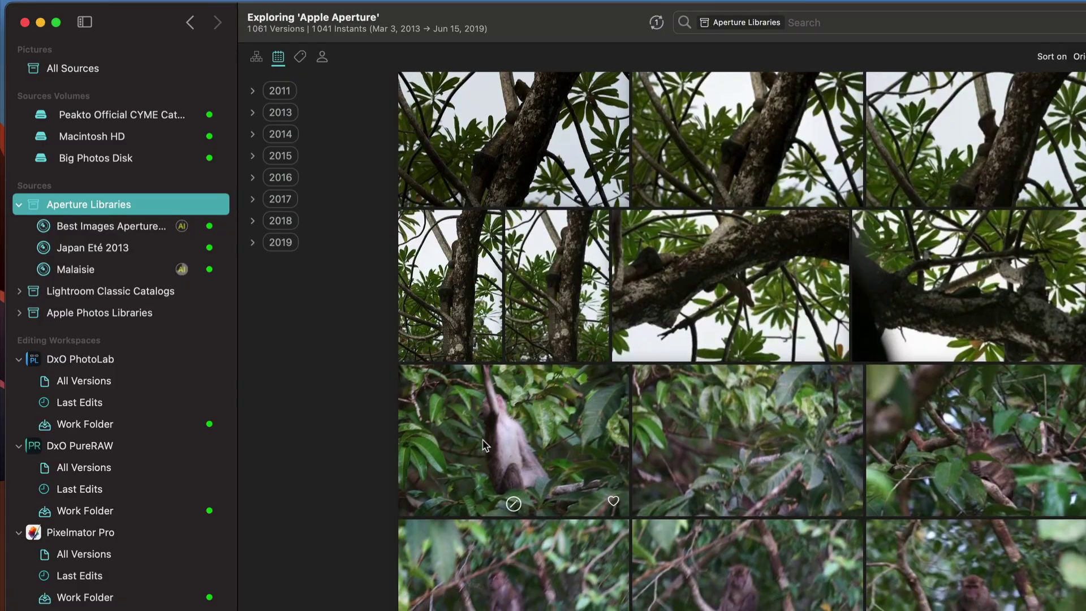
pyautogui.scroll(-10, 484, 445)
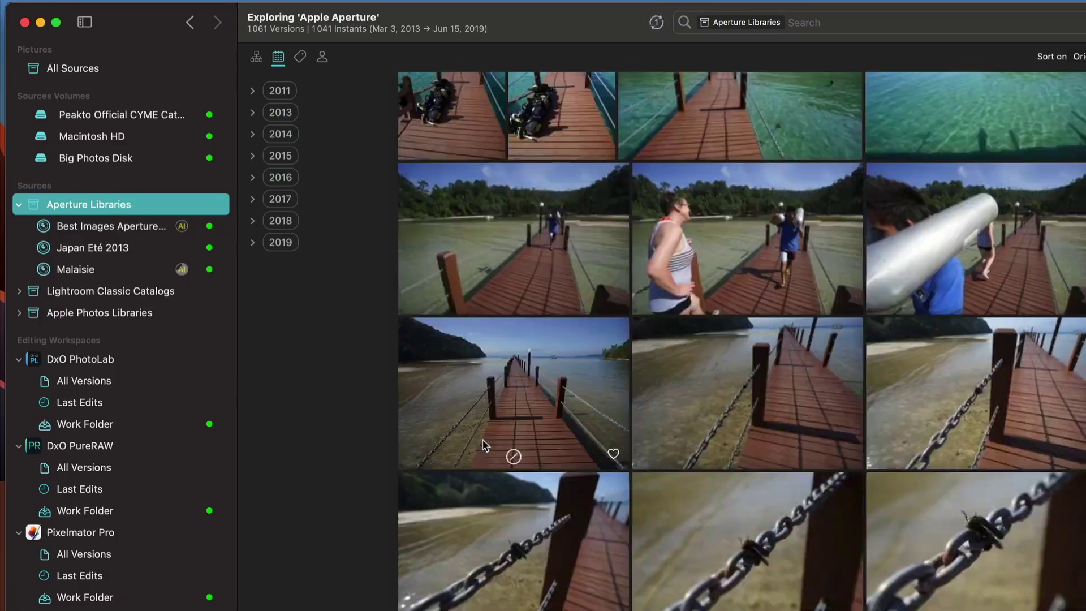
pyautogui.scroll(-8, 485, 445)
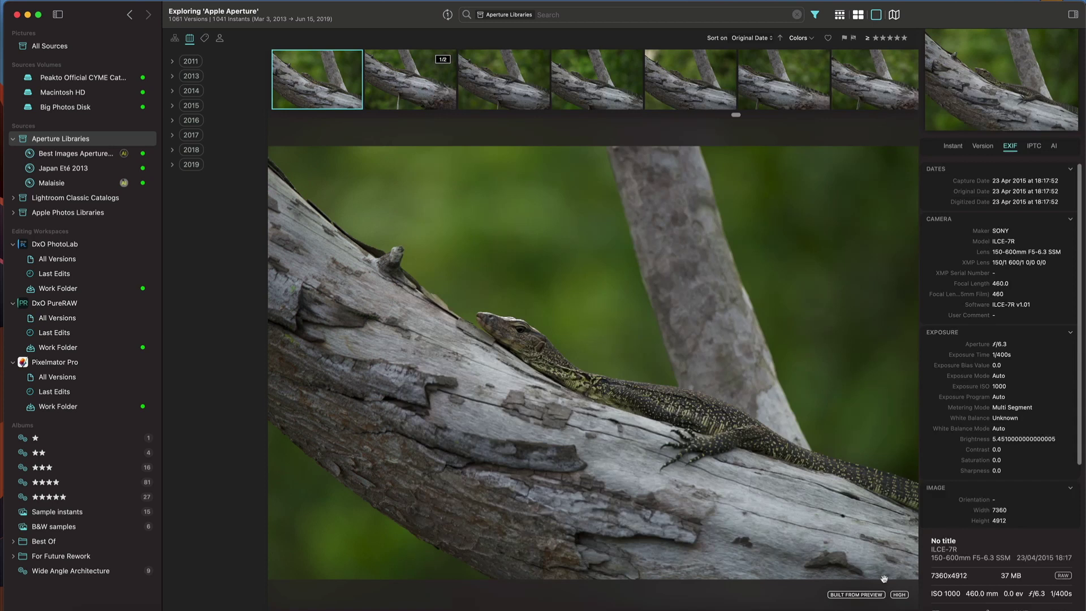
# Step: Zoom in on the lizard's scales and head, then browse the Best Images Aperture Library grid
pyautogui.click(554, 444)
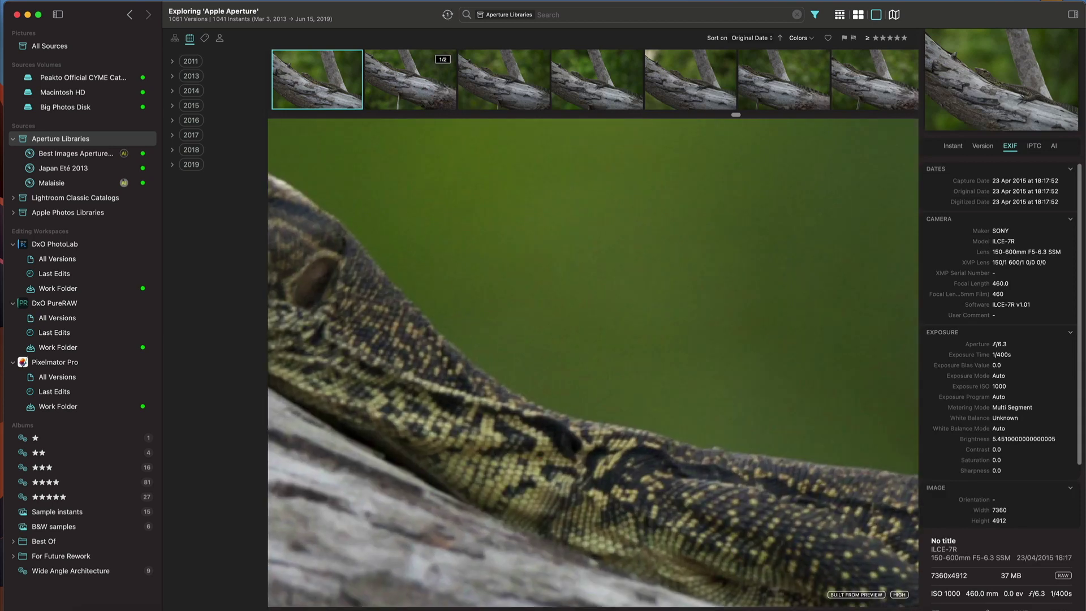
pyautogui.scroll(-3, 554, 443)
pyautogui.scroll(3, 572, 255)
pyautogui.click(788, 451)
pyautogui.click(726, 358)
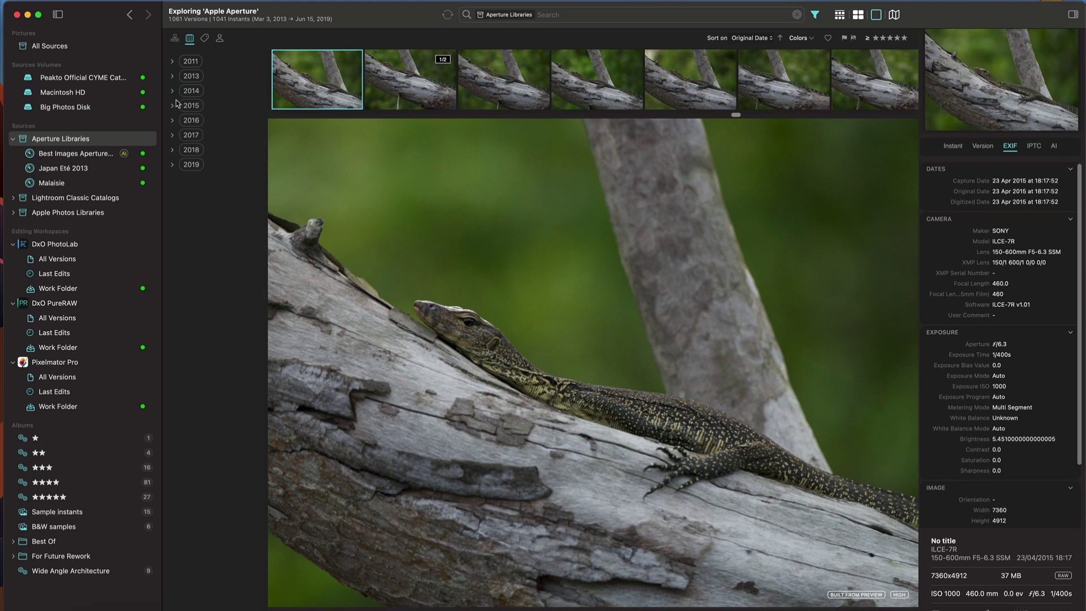
pyautogui.click(858, 14)
pyautogui.click(75, 153)
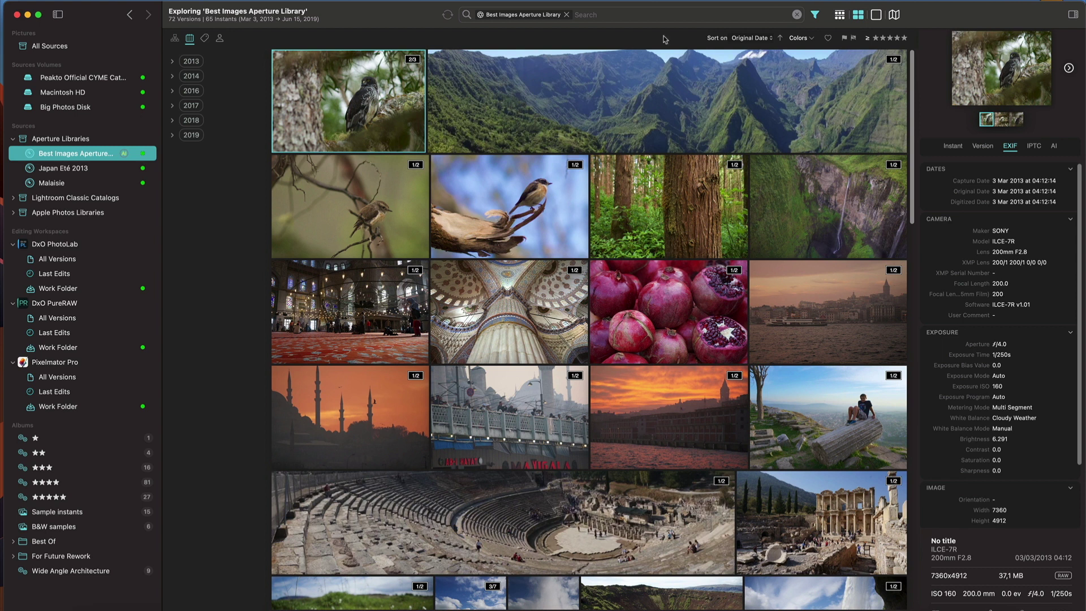
# Step: Search the photos for 'reunion'
pyautogui.click(608, 13)
pyautogui.write('1')
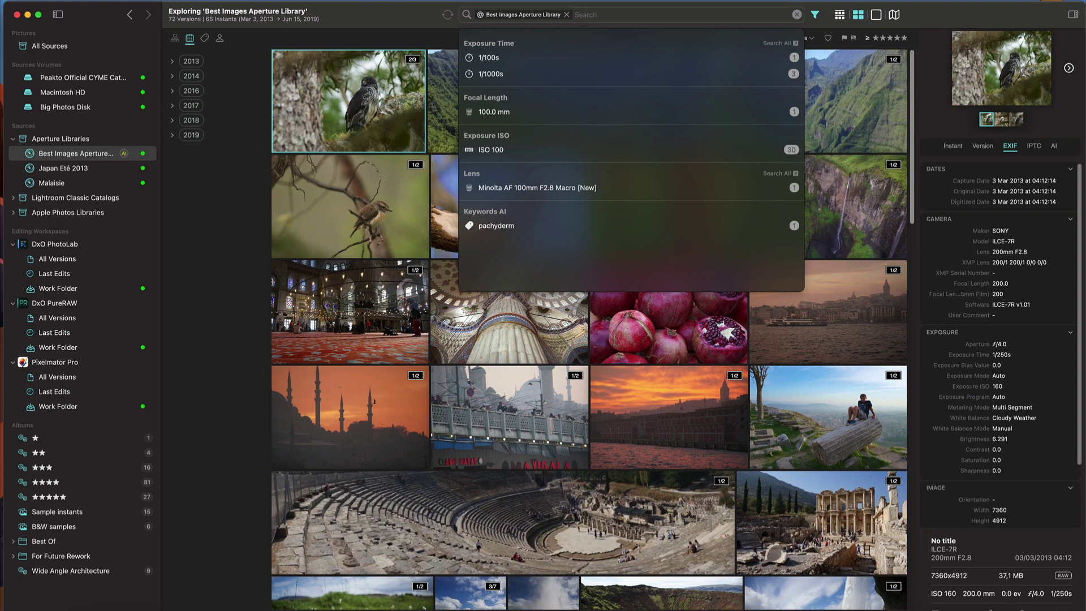
pyautogui.write('reunion')
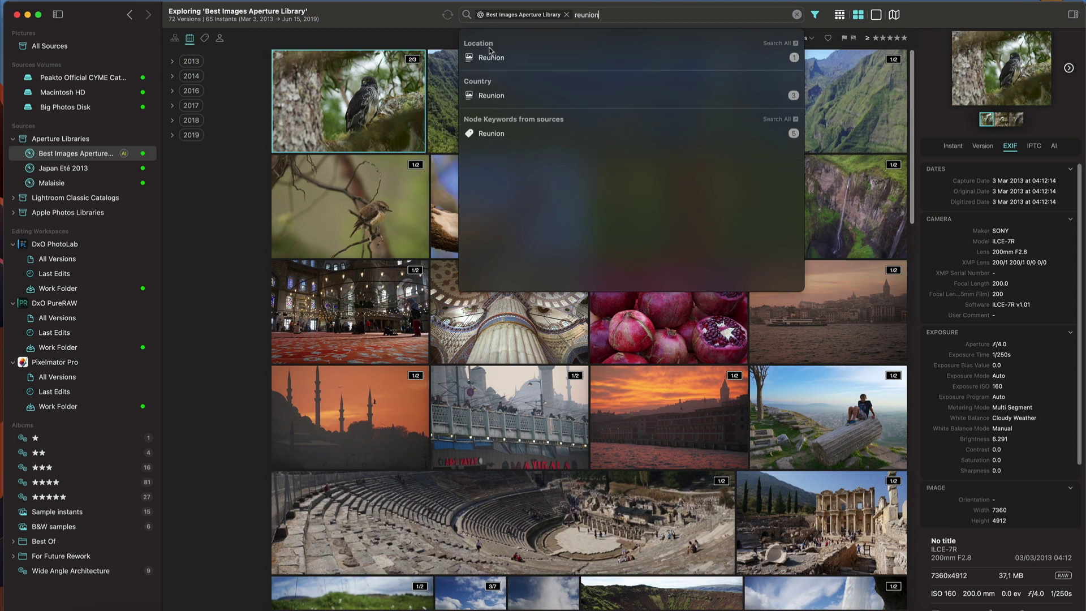
pyautogui.press('Return')
# Step: Widen the search to All Sources, filter by the Sony E 55-210mm lens, then remove that filter
pyautogui.click(566, 14)
pyautogui.write('sony')
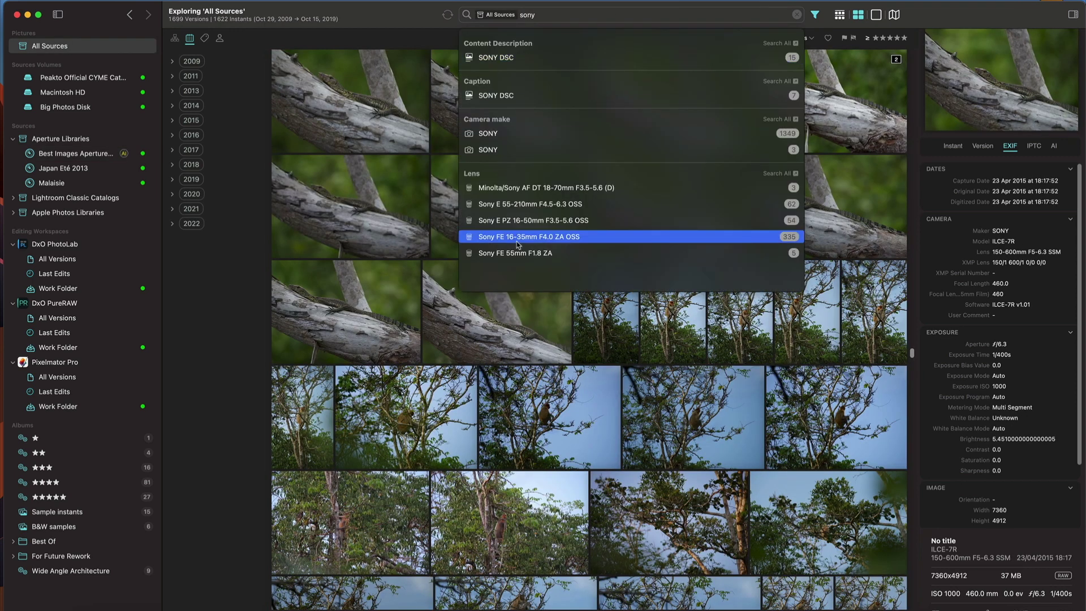
pyautogui.click(542, 204)
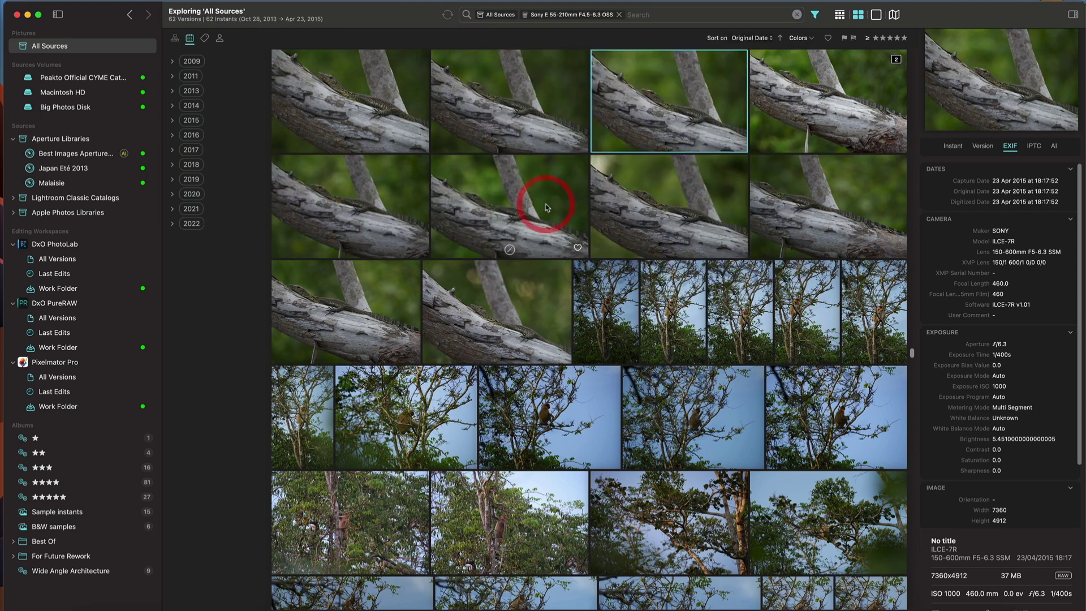
pyautogui.press('BackSpace')
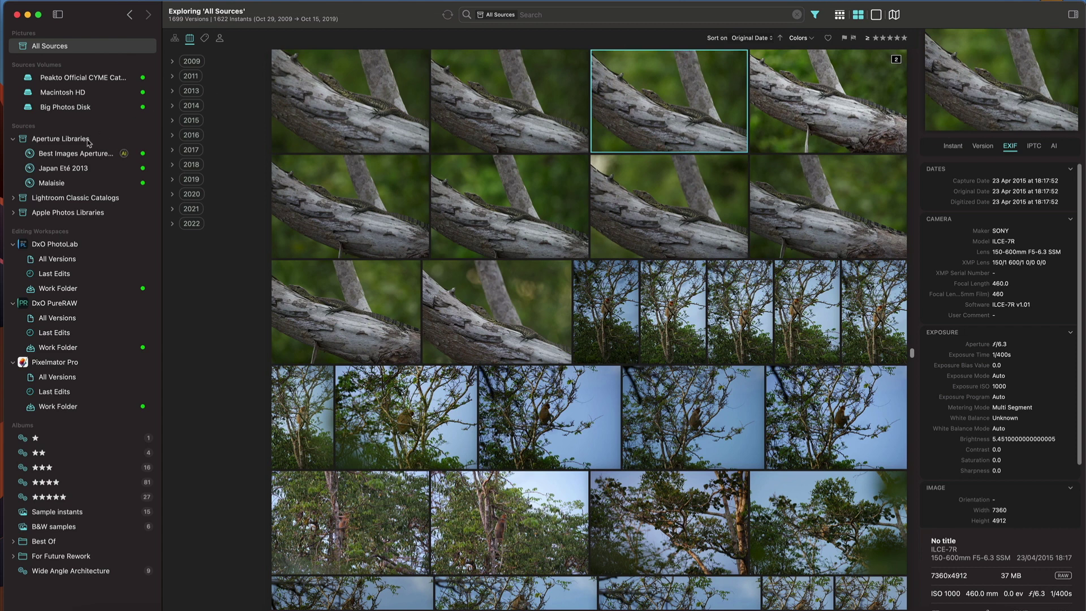
# Step: Browse the Best Images Aperture Library's AI categories, then return to its photo grid
pyautogui.click(75, 153)
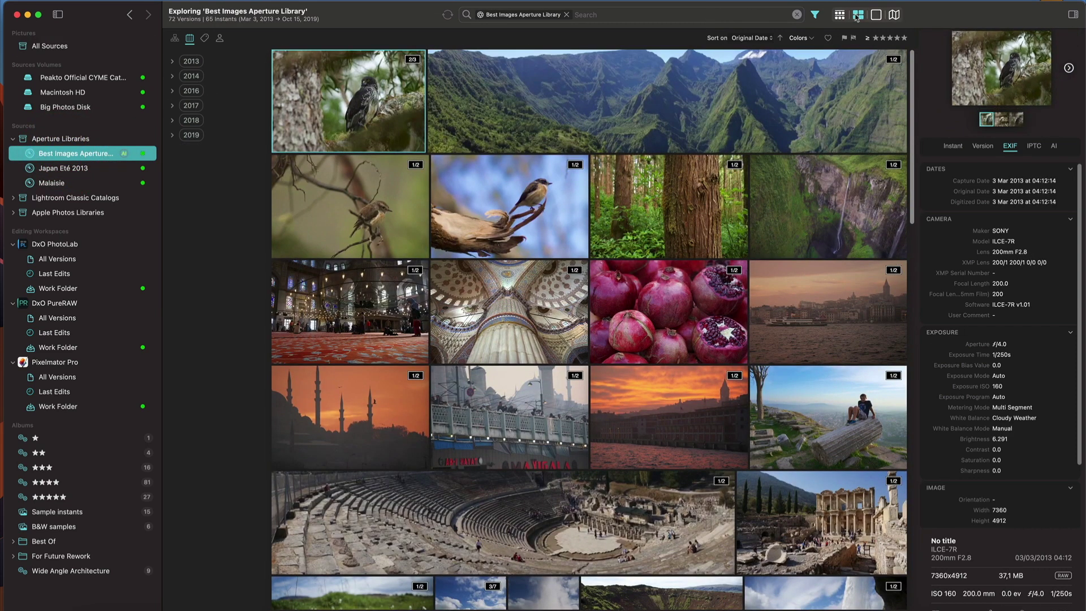
pyautogui.click(839, 15)
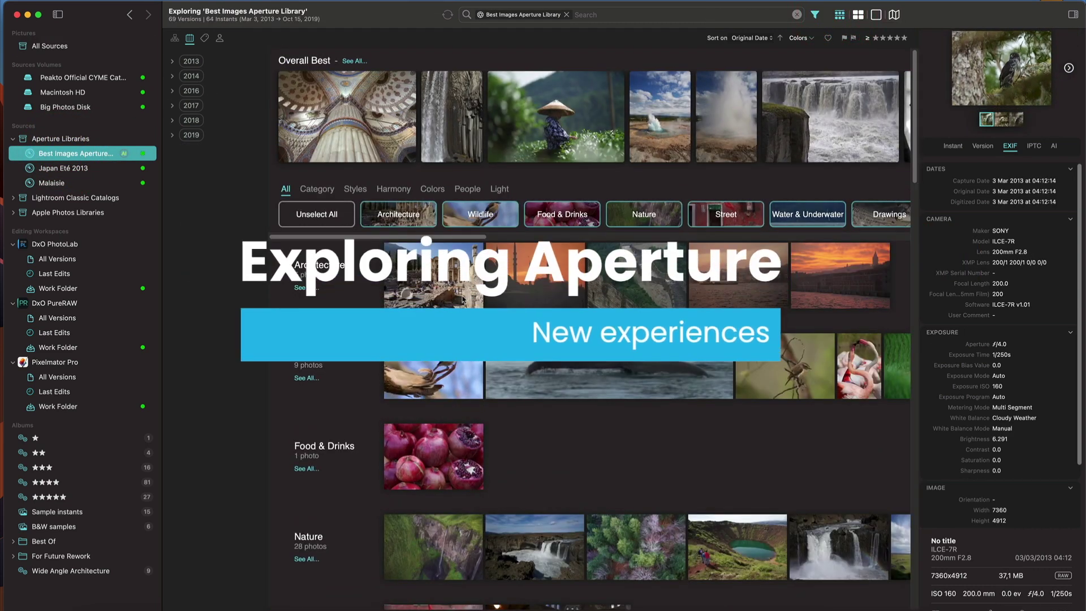
pyautogui.scroll(-20, 565, 369)
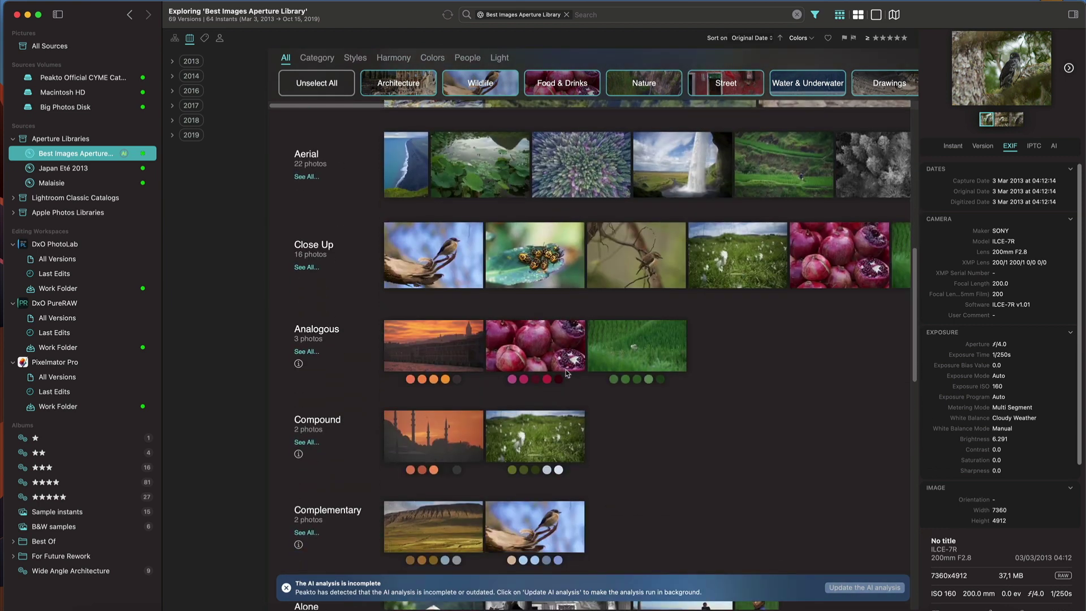
pyautogui.scroll(5, 565, 370)
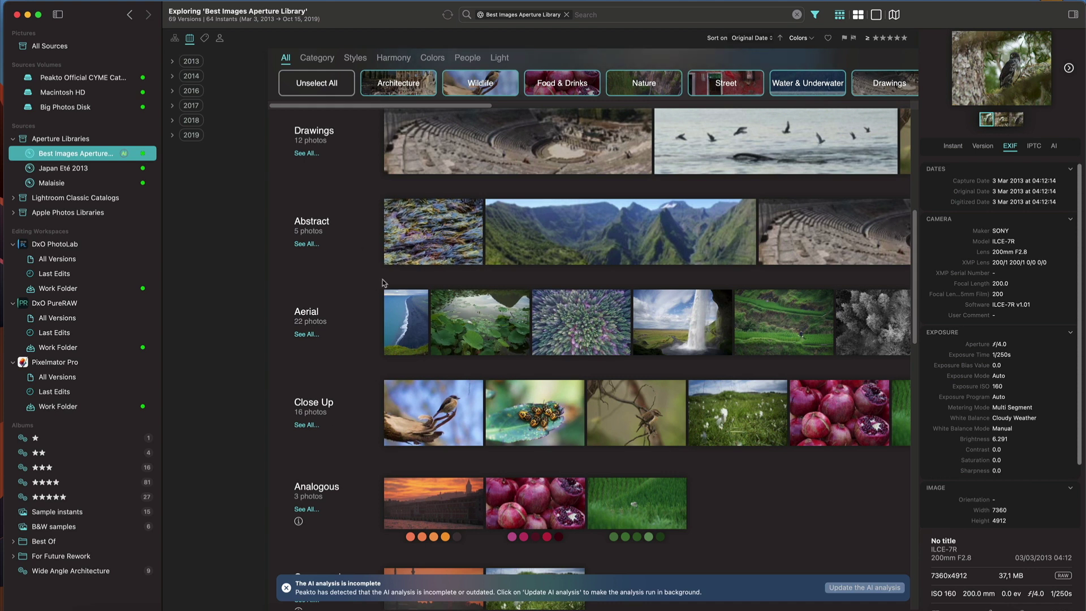
pyautogui.press('Escape')
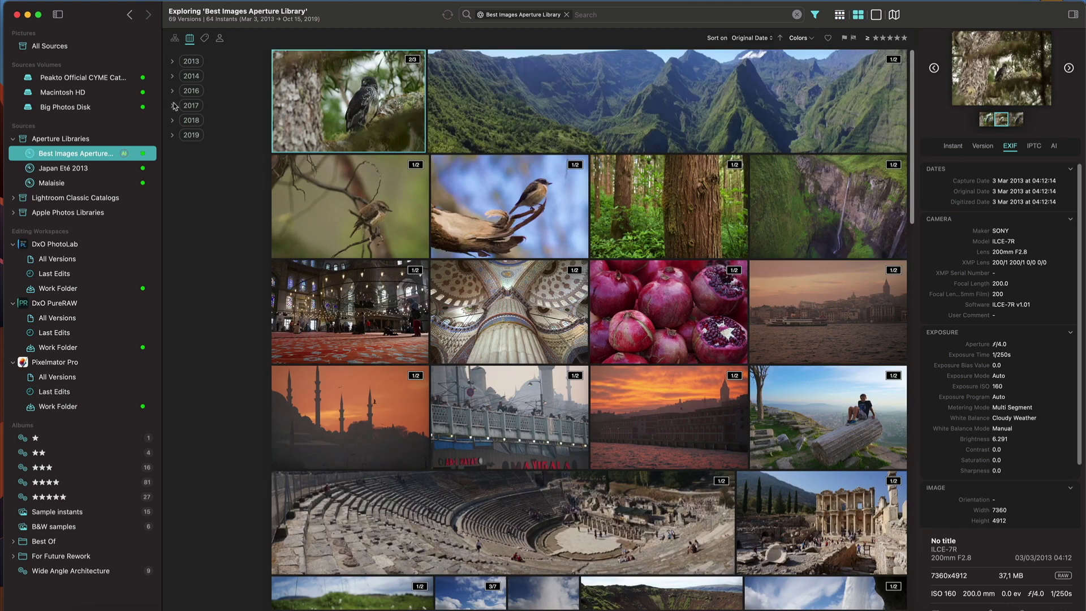
# Step: Show the library's albums and projects tree and select the 'Puffin in Iceland' photo
pyautogui.click(176, 39)
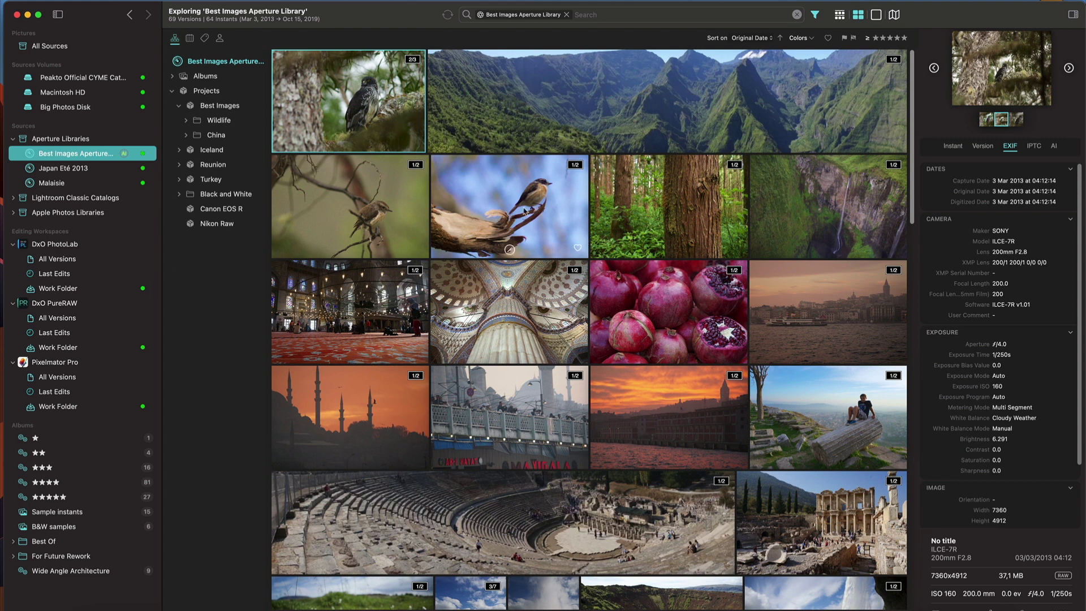
pyautogui.scroll(-2, 489, 212)
pyautogui.scroll(-6, 489, 211)
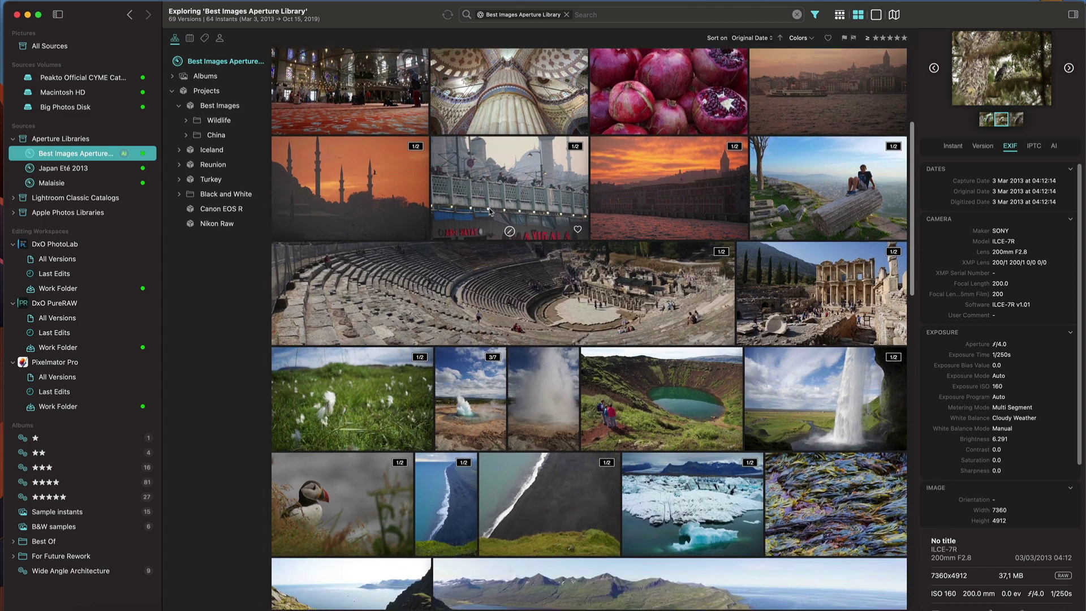
pyautogui.scroll(-3, 467, 237)
pyautogui.scroll(-2, 490, 238)
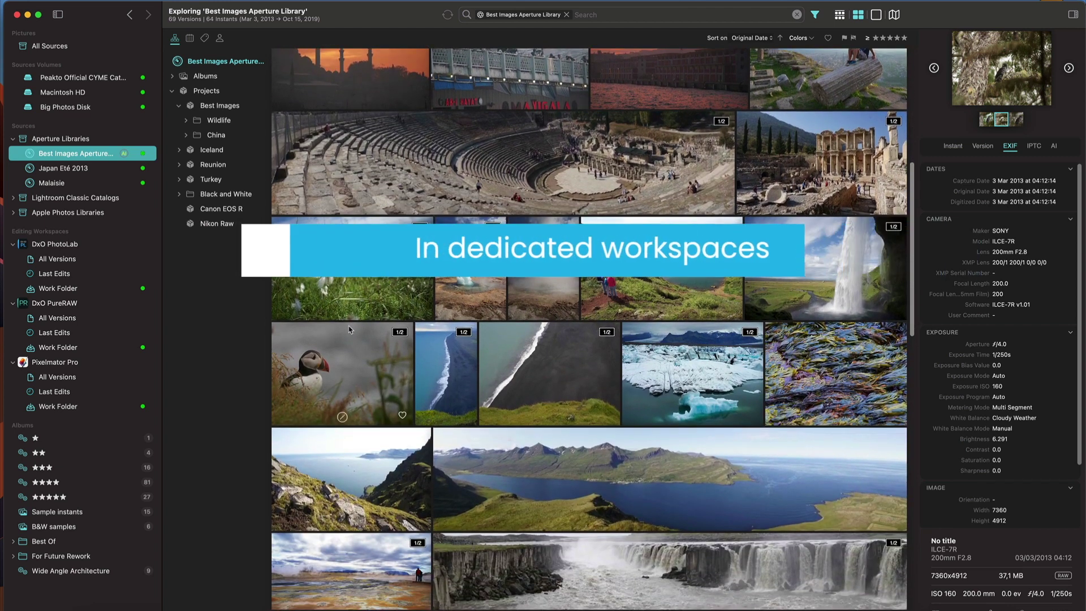
pyautogui.click(342, 396)
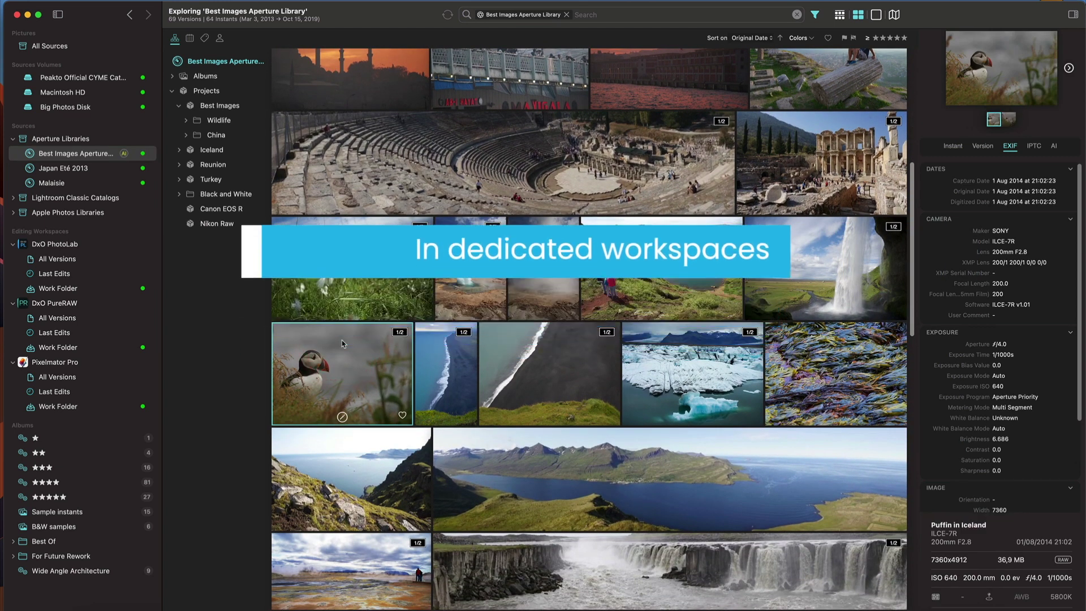
# Step: Choose Edit In Workspace > Edit a Copy in Pixelmator Pro Workfolder for the puffin photo
pyautogui.rightClick(342, 342)
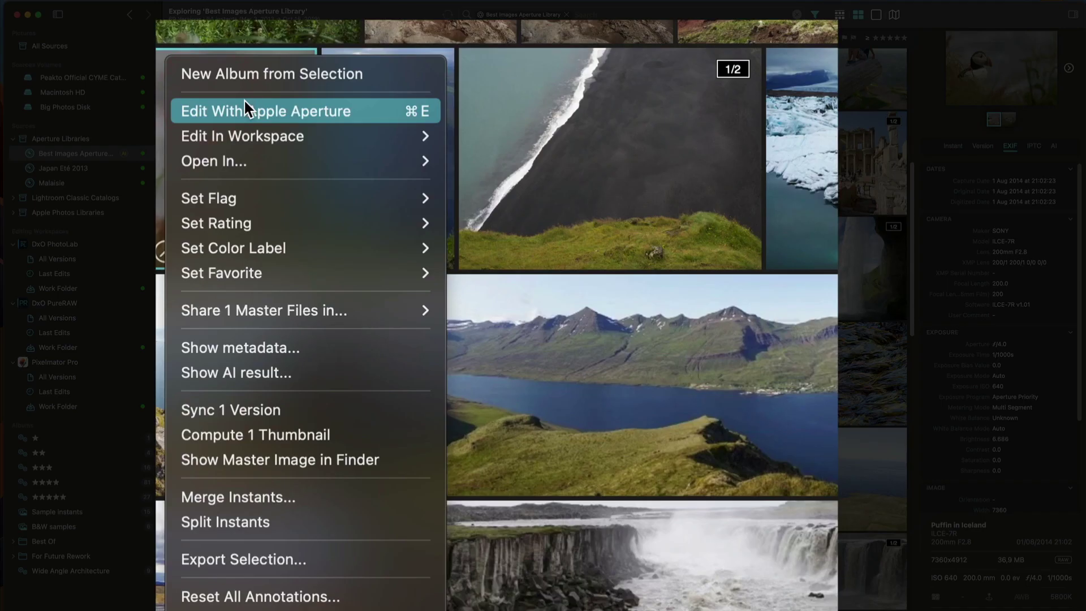
pyautogui.moveTo(380, 360)
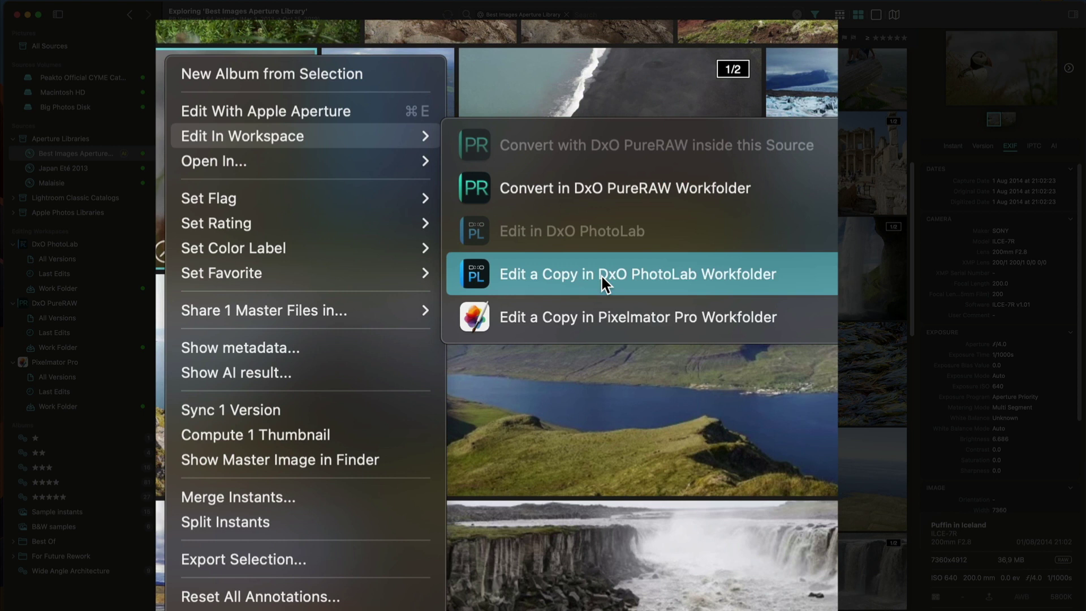
pyautogui.moveTo(376, 160)
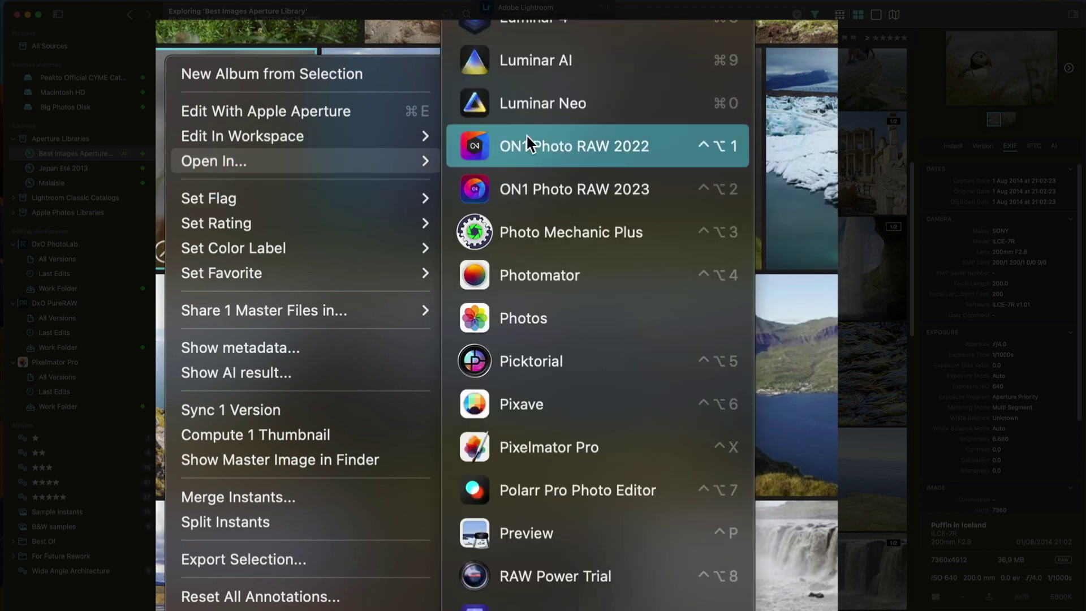
pyautogui.moveTo(332, 135)
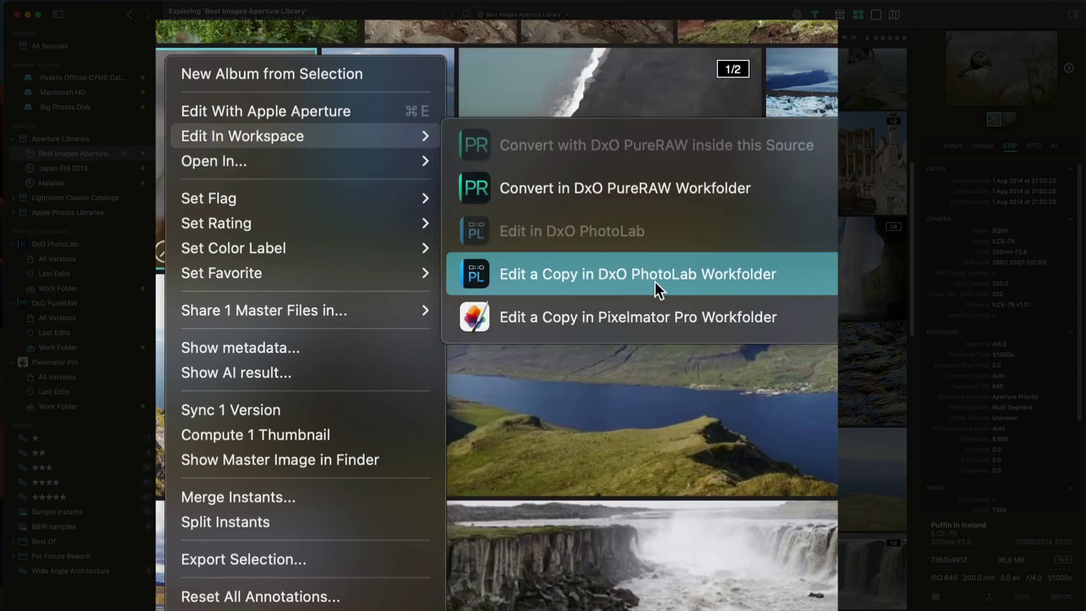
pyautogui.click(559, 446)
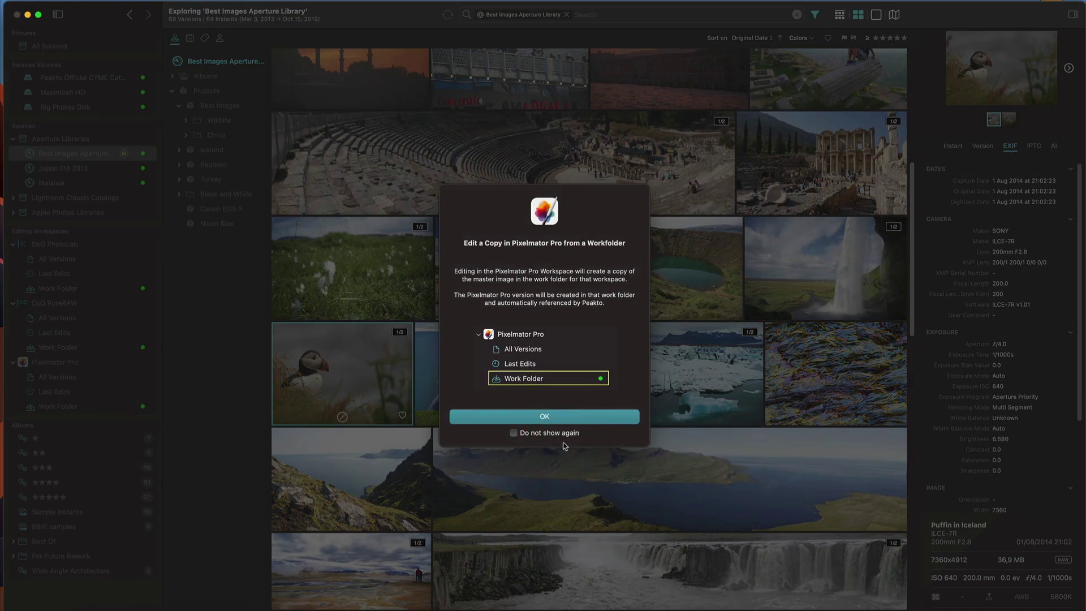
# Step: Confirm the copy, then apply the second Landscape preset and raise Exposure to 64% in Pixelmator Pro
pyautogui.click(574, 417)
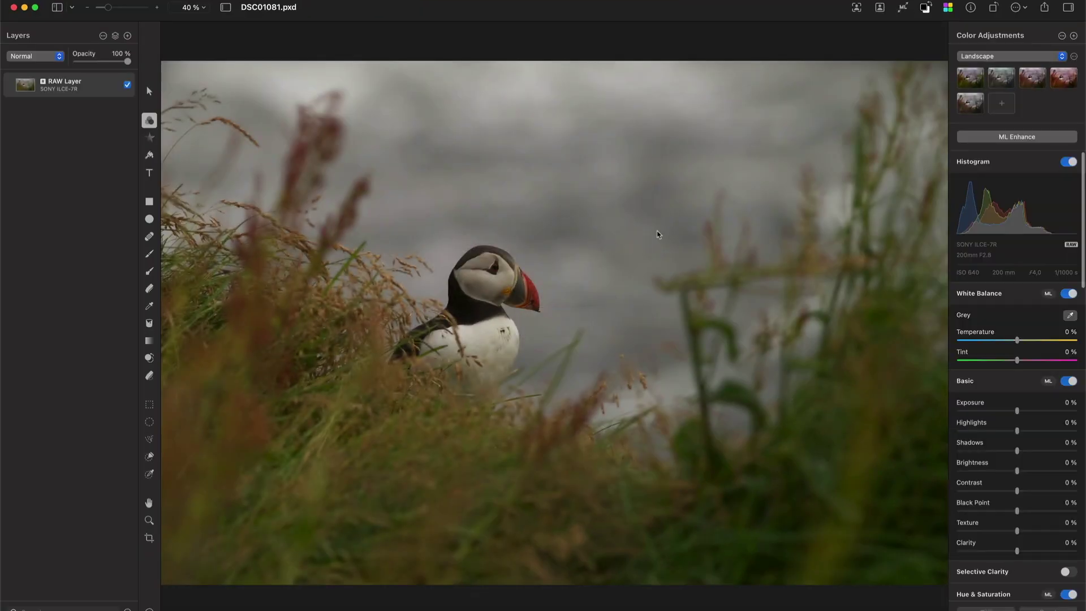
pyautogui.click(1001, 81)
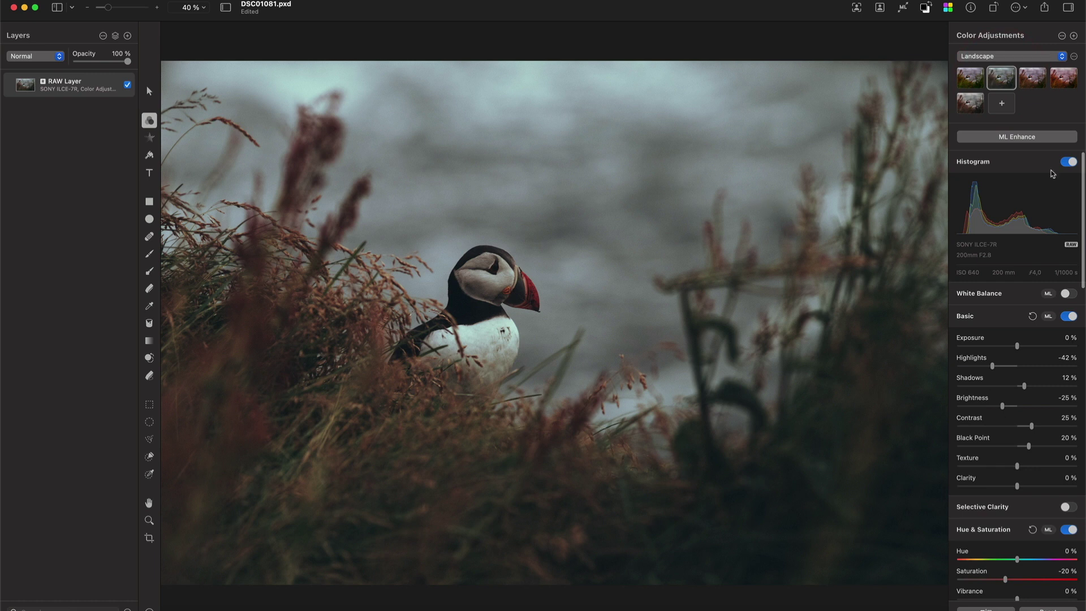
pyautogui.moveTo(1018, 346); pyautogui.dragTo(1037, 347)
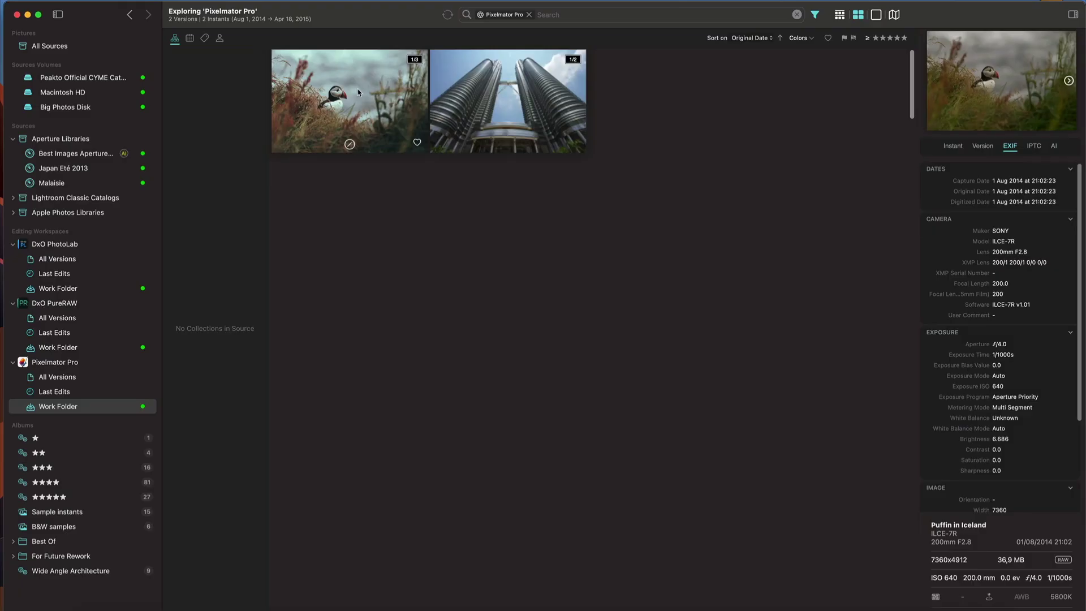
pyautogui.doubleClick(358, 91)
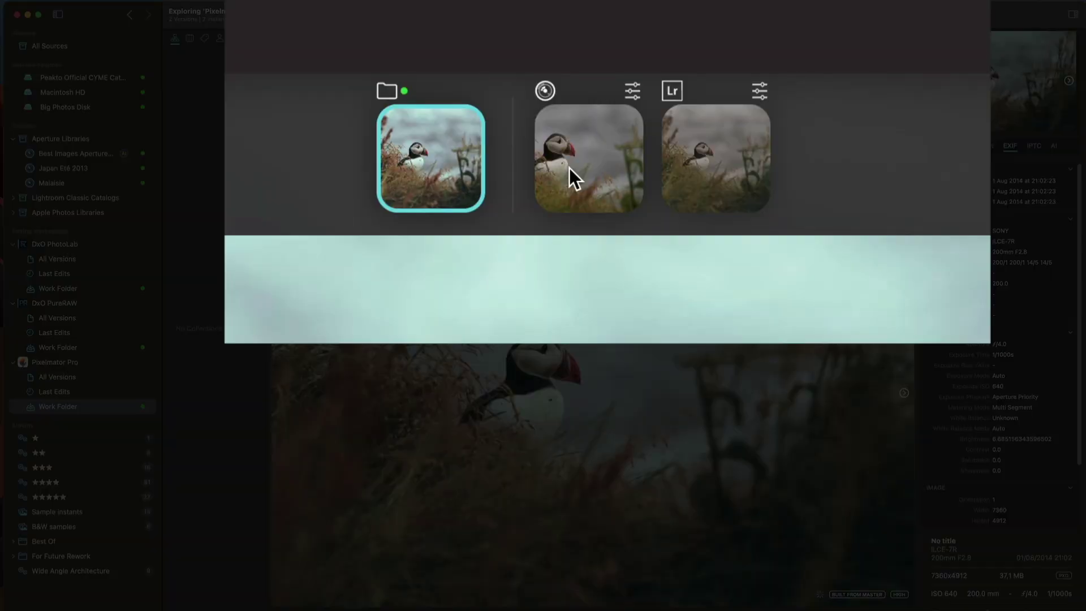
pyautogui.click(593, 153)
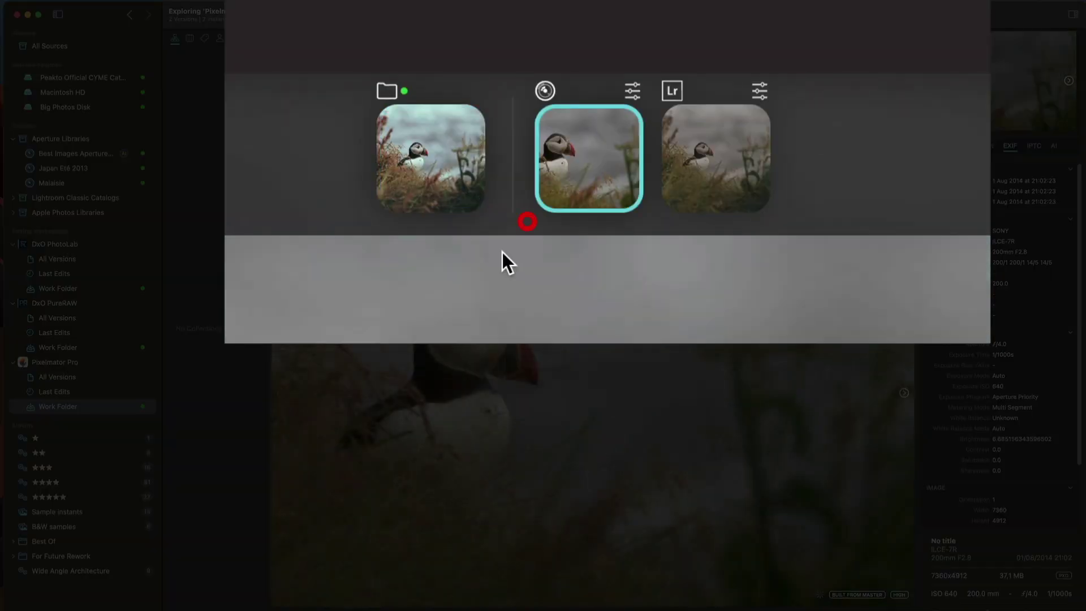
pyautogui.click(707, 151)
pyautogui.click(429, 153)
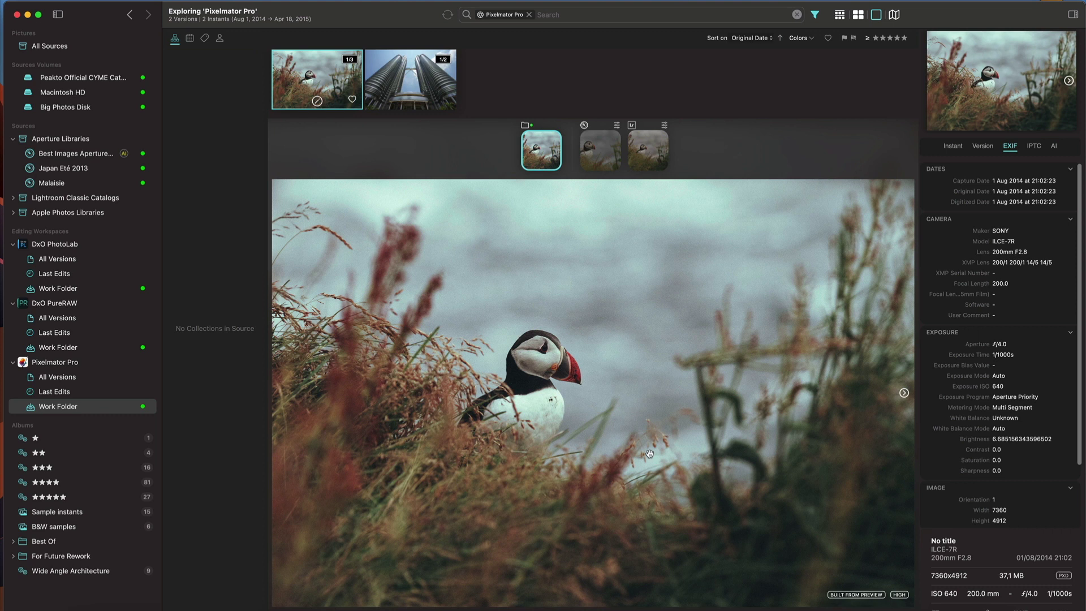
pyautogui.click(857, 15)
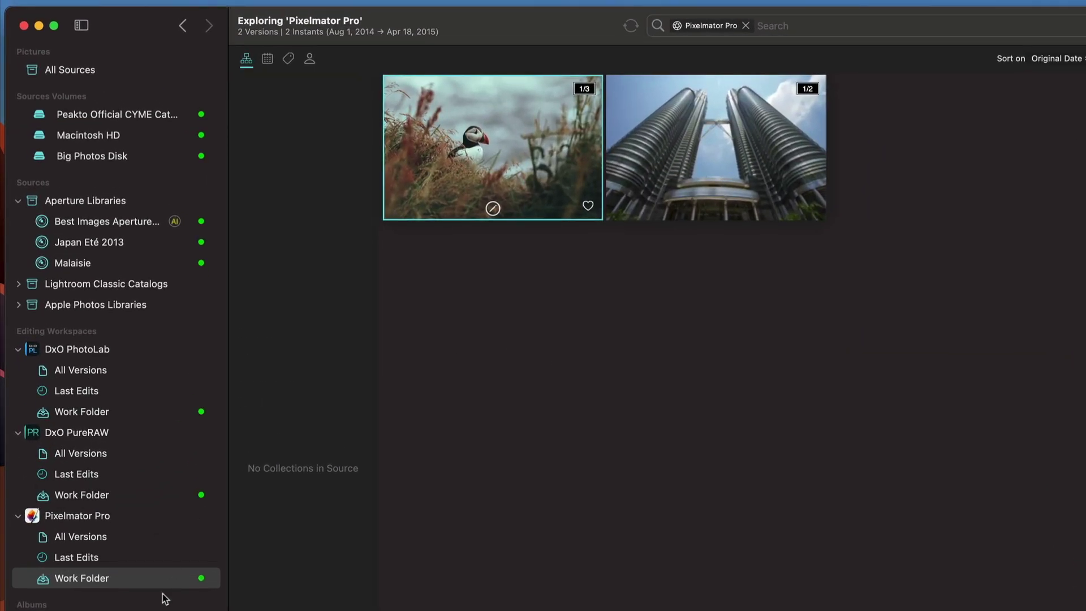